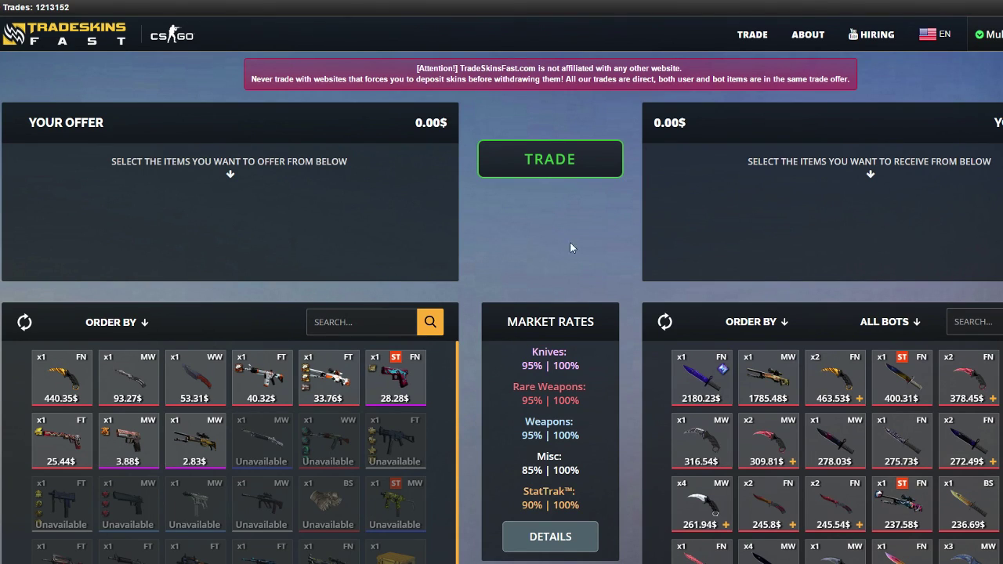
# Offer your 93.27$, 53.31$ and 40.32$ skins, and request the bot's 140.05$ M4A4
pyautogui.click(144, 377)
pyautogui.click(144, 377)
pyautogui.click(144, 377)
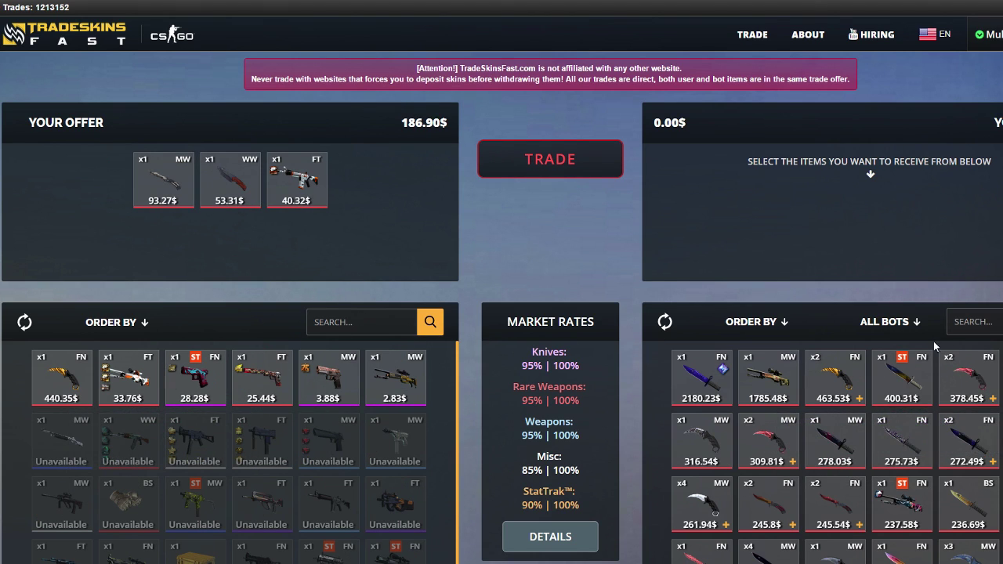
pyautogui.scroll(-10, 944, 376)
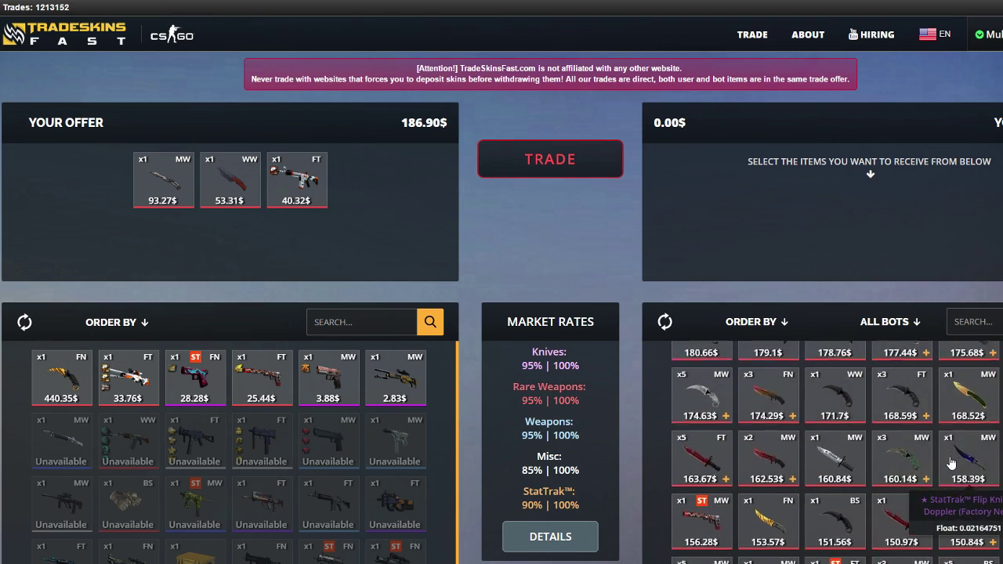
pyautogui.scroll(-5, 950, 462)
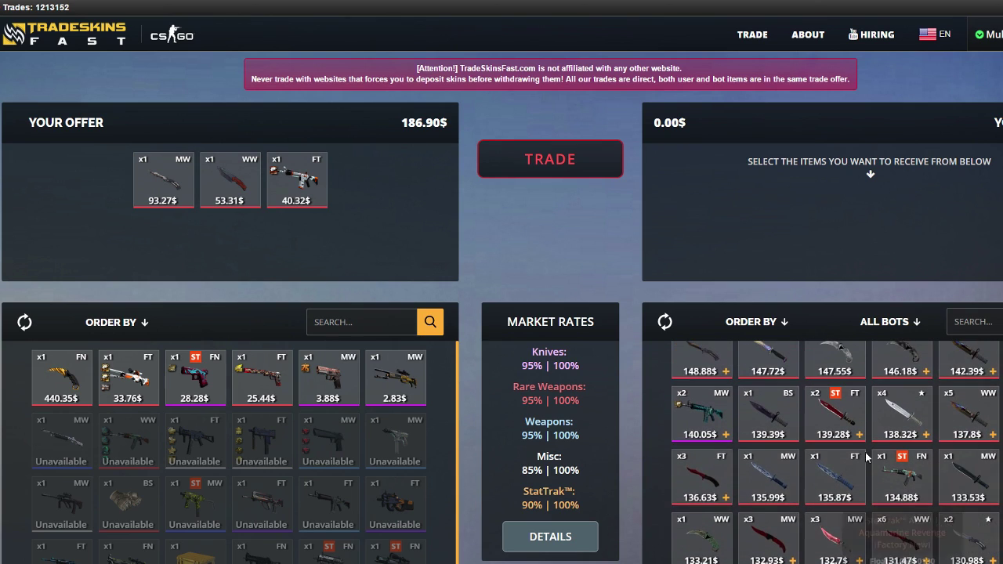
pyautogui.click(703, 409)
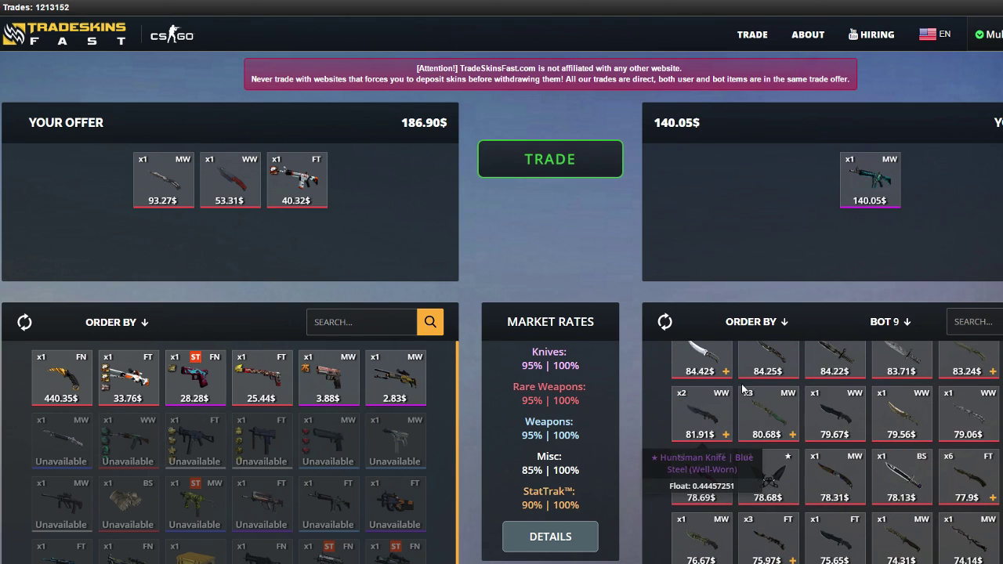
# Search the bot's items for 'awp', add the 36.64$ AWP, then clear the search
pyautogui.click(991, 314)
pyautogui.write('awp')
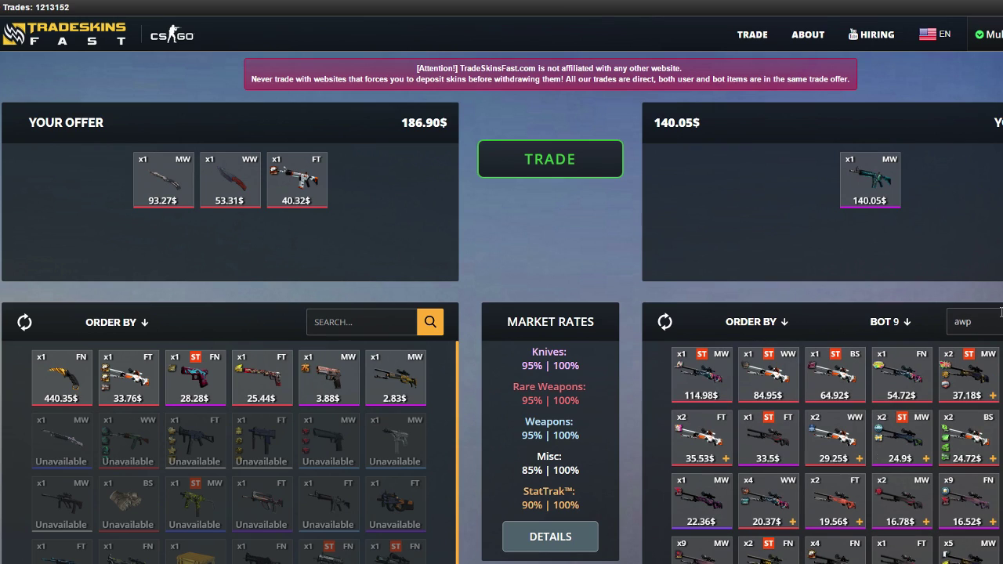
pyautogui.click(989, 439)
pyautogui.doubleClick(985, 323)
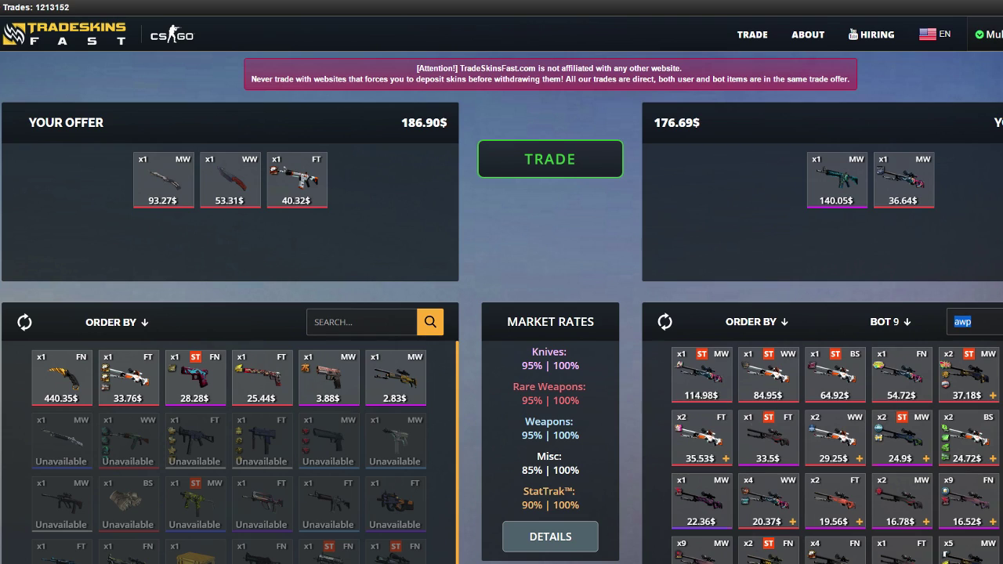
pyautogui.press('BackSpace')
# Sort the bot's items by Lowest Price and add two 2.82$ keys to receive
pyautogui.click(751, 321)
pyautogui.click(759, 363)
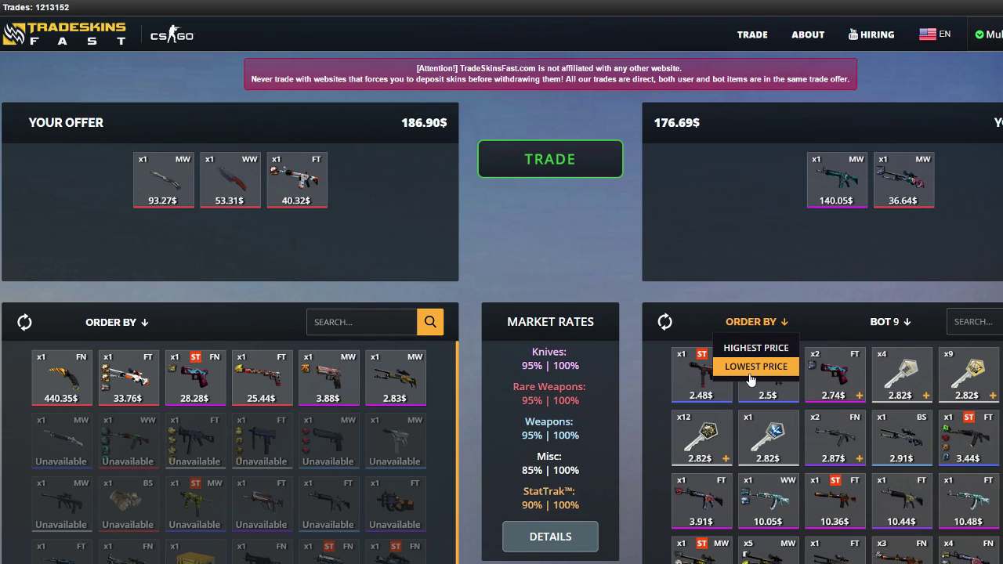
pyautogui.click(900, 373)
pyautogui.click(921, 374)
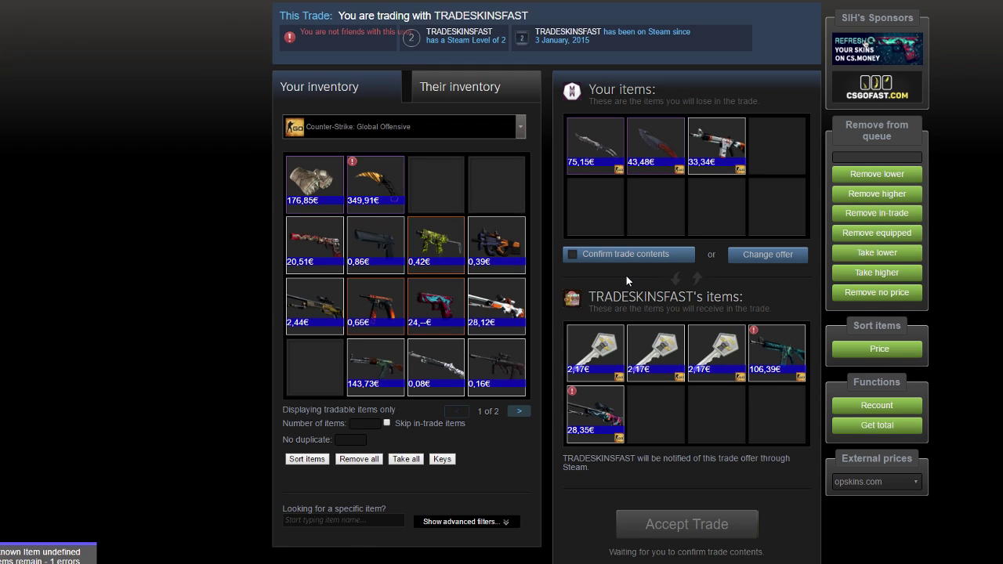
# Confirm the trade contents, trust the trade partner, accept the trade and dismiss the extra confirmation notice
pyautogui.moveTo(599, 431)
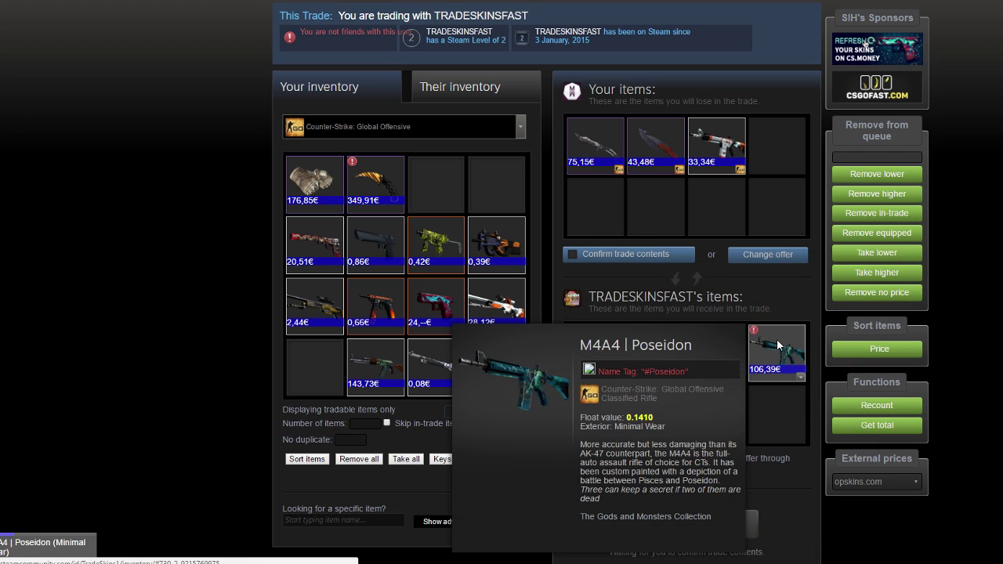
pyautogui.click(671, 263)
pyautogui.click(584, 351)
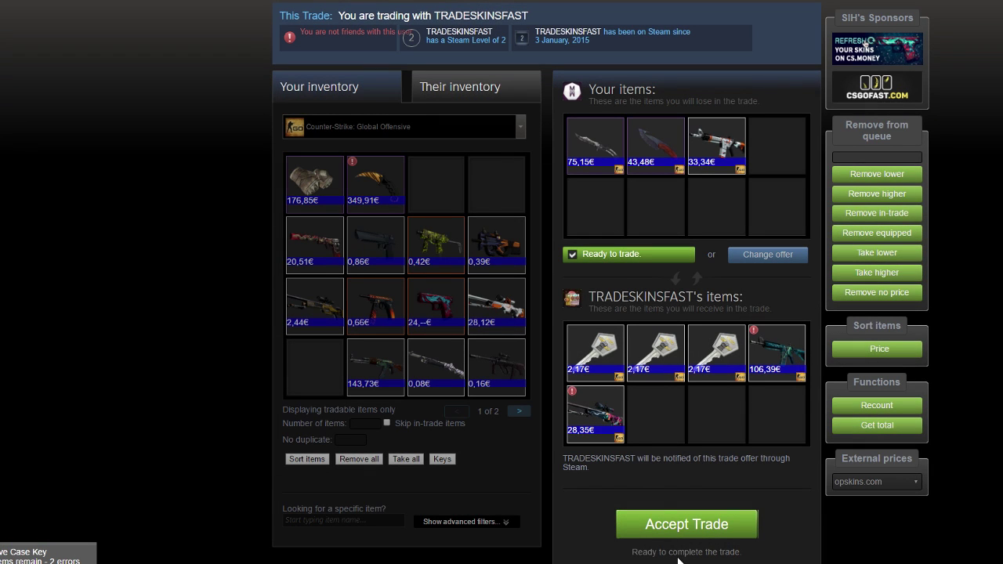
pyautogui.click(717, 521)
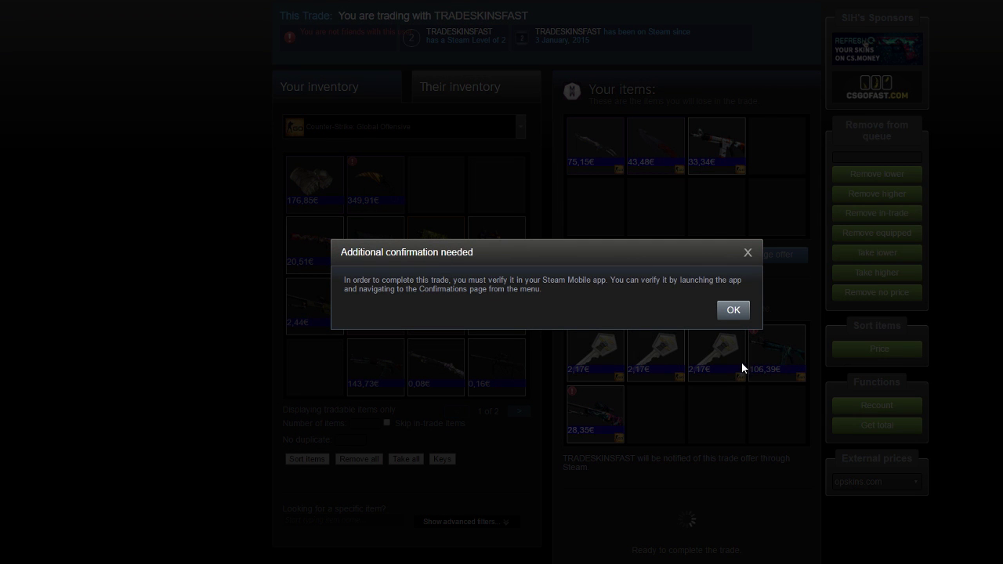
pyautogui.click(737, 306)
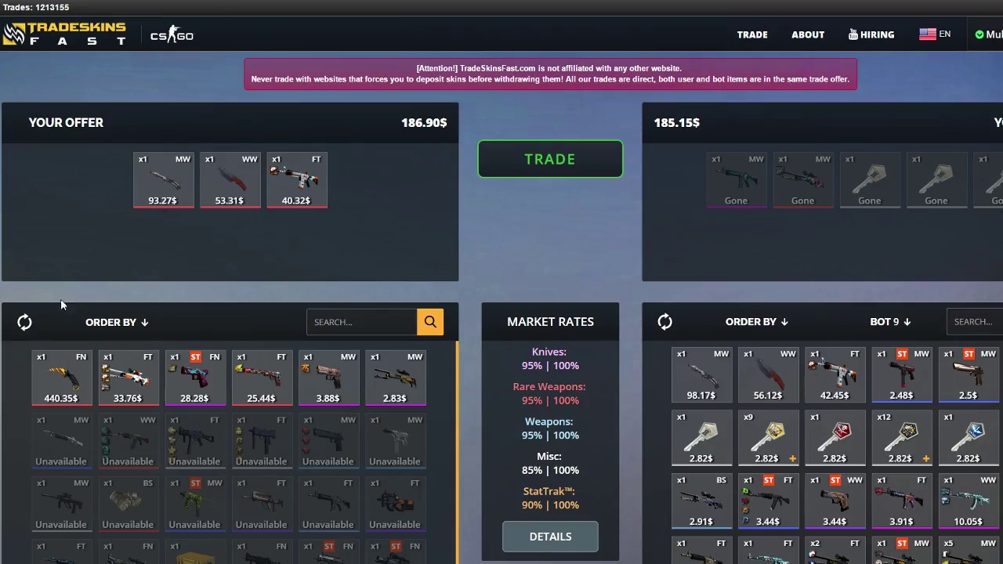
# Refresh the TradeSkinsFast inventory to clear the finished offer
pyautogui.click(24, 322)
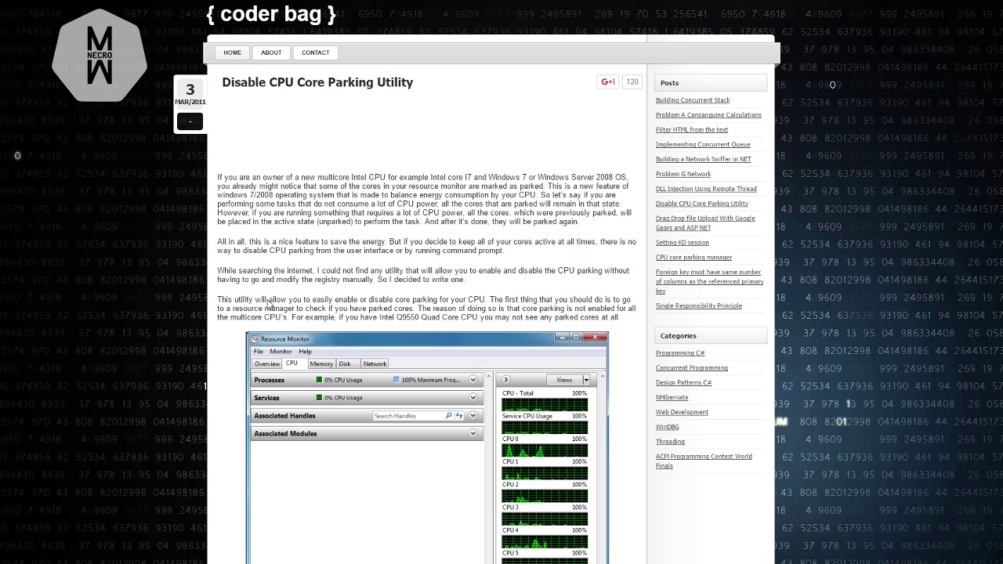
# Scroll the Disable CPU Core Parking Utility article down to its download link
pyautogui.scroll(-10, 266, 304)
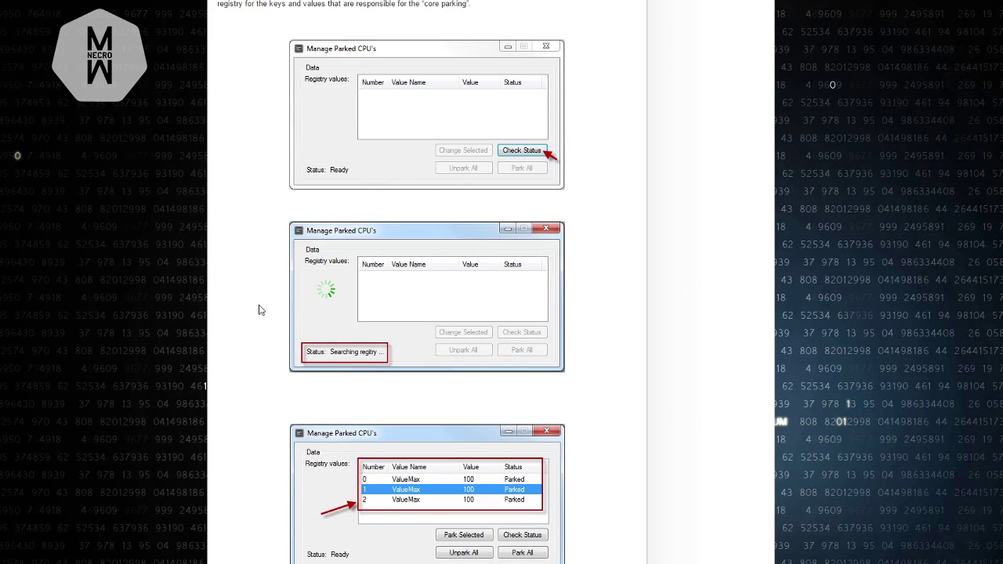
pyautogui.scroll(-6, 261, 327)
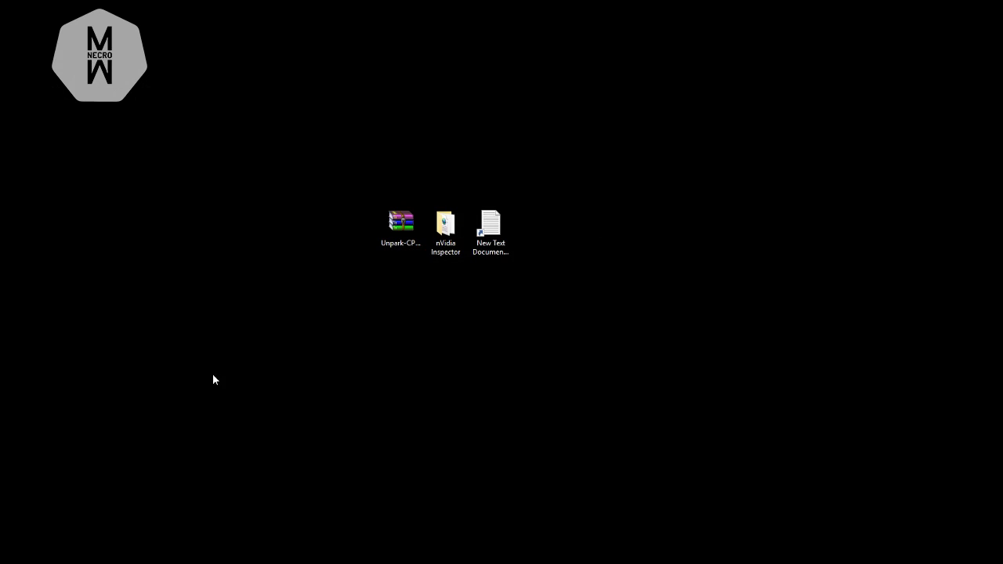
# Extract the Unpark-CPU-App zip to its own folder and open the inner Unpark-CPU-App subfolder
pyautogui.moveTo(334, 360); pyautogui.dragTo(422, 174)
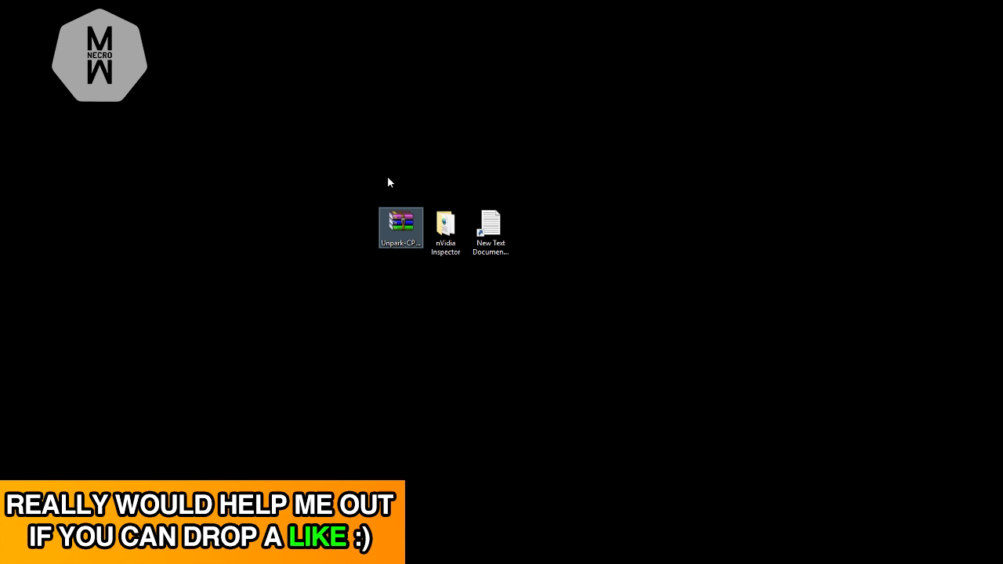
pyautogui.click(391, 183)
pyautogui.rightClick(397, 223)
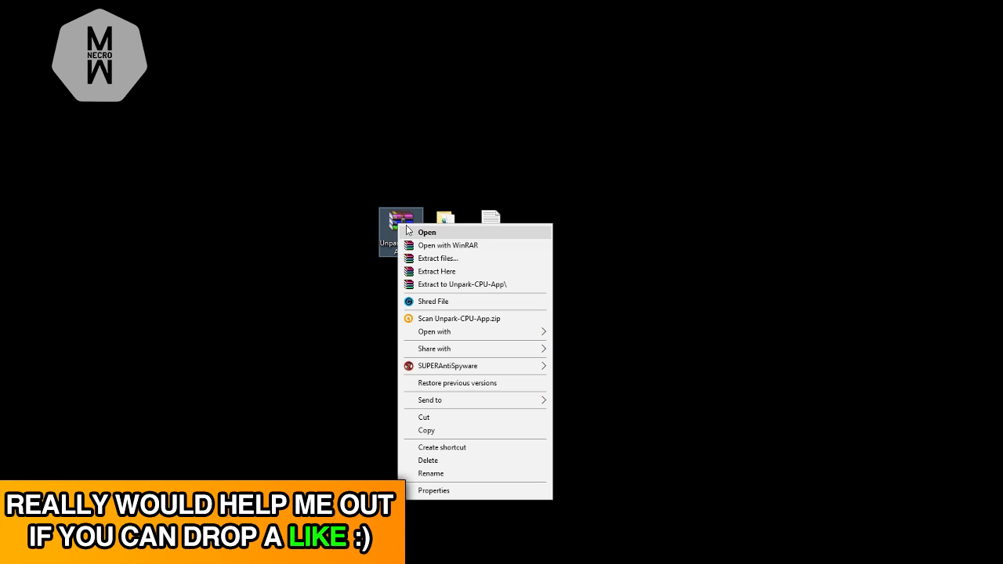
pyautogui.click(440, 287)
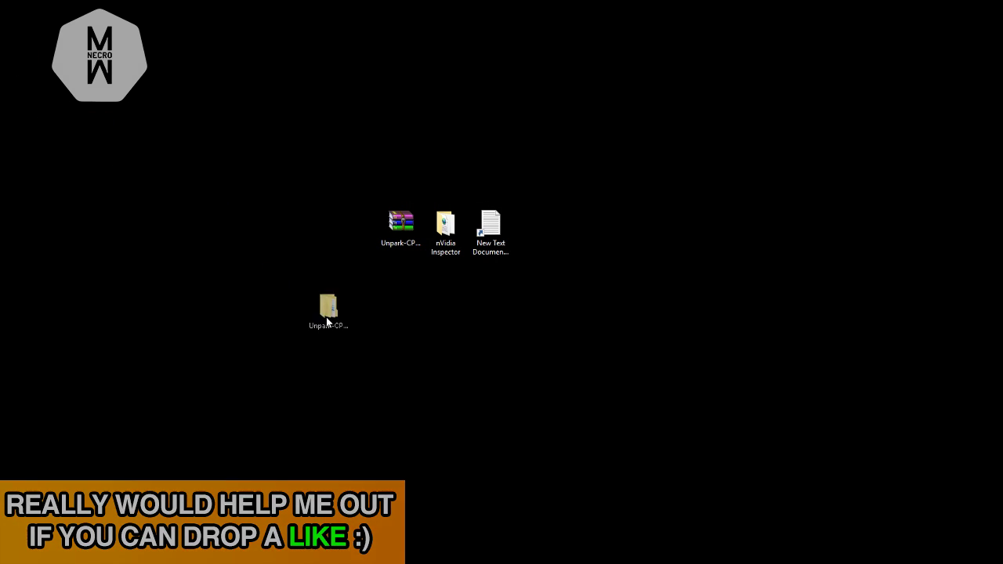
pyautogui.moveTo(327, 320); pyautogui.dragTo(400, 301)
pyautogui.doubleClick(397, 307)
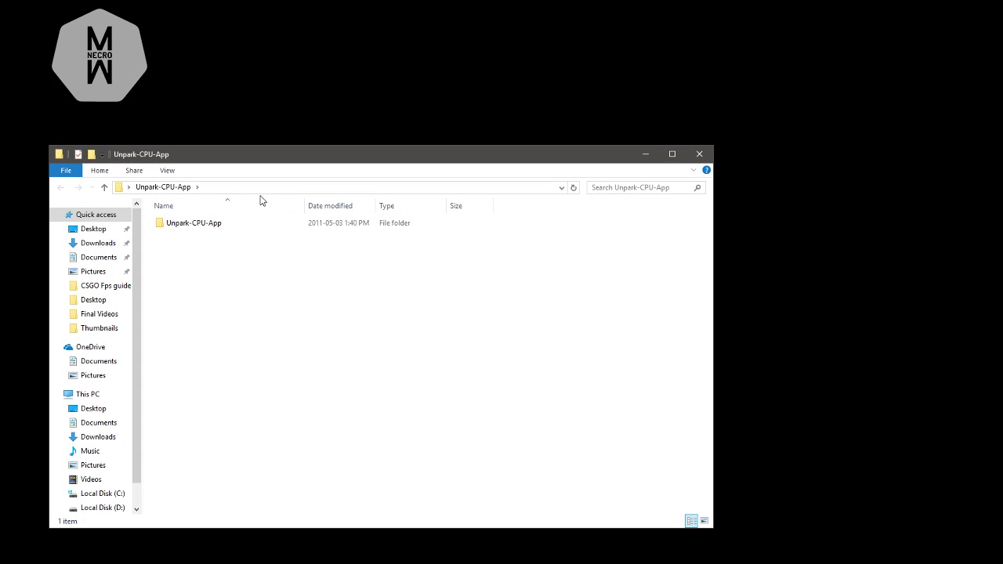
pyautogui.doubleClick(232, 222)
pyautogui.moveTo(224, 384); pyautogui.dragTo(205, 374)
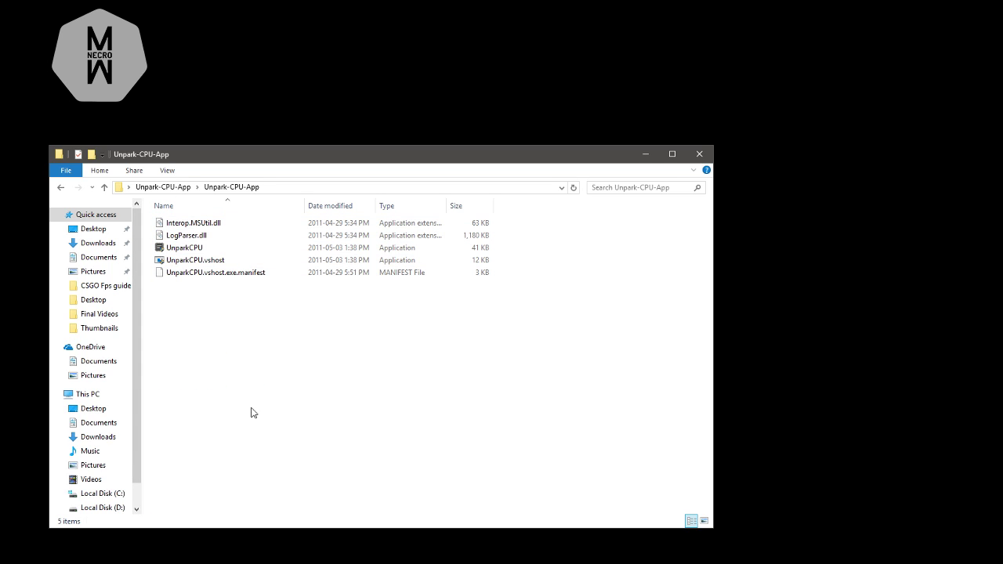
# Launch UnparkCPU and check status, showing cores 0 and 1 Parked at value 100
pyautogui.click(188, 247)
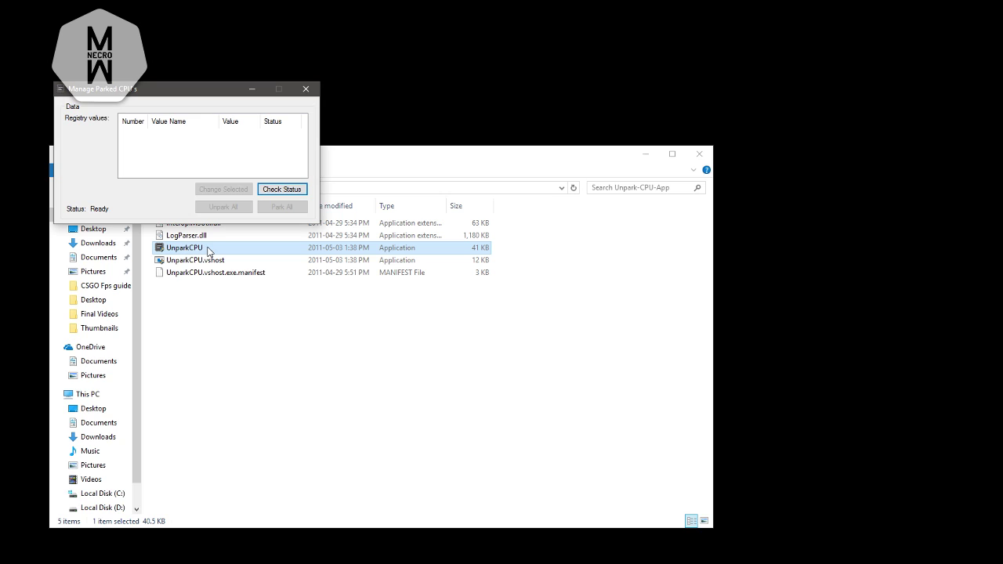
pyautogui.click(268, 191)
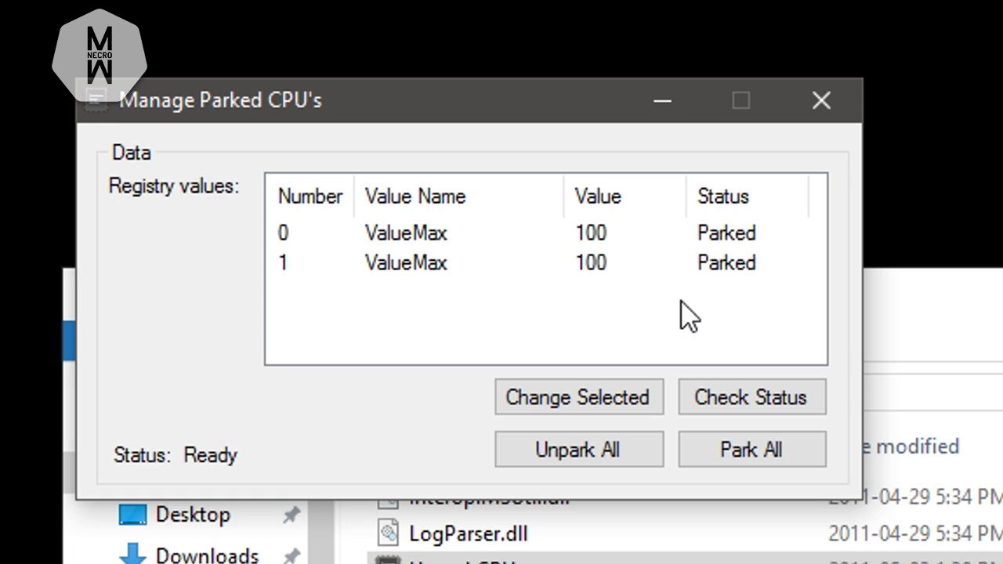
# Unpark all CPU cores so both read 0 and Unparked, then close UnparkCPU
pyautogui.click(569, 463)
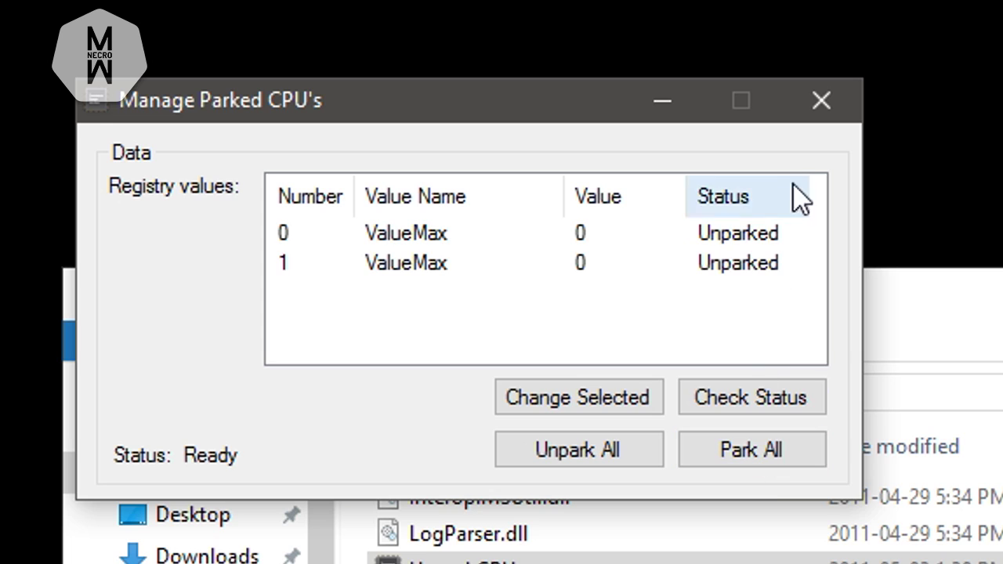
pyautogui.click(799, 104)
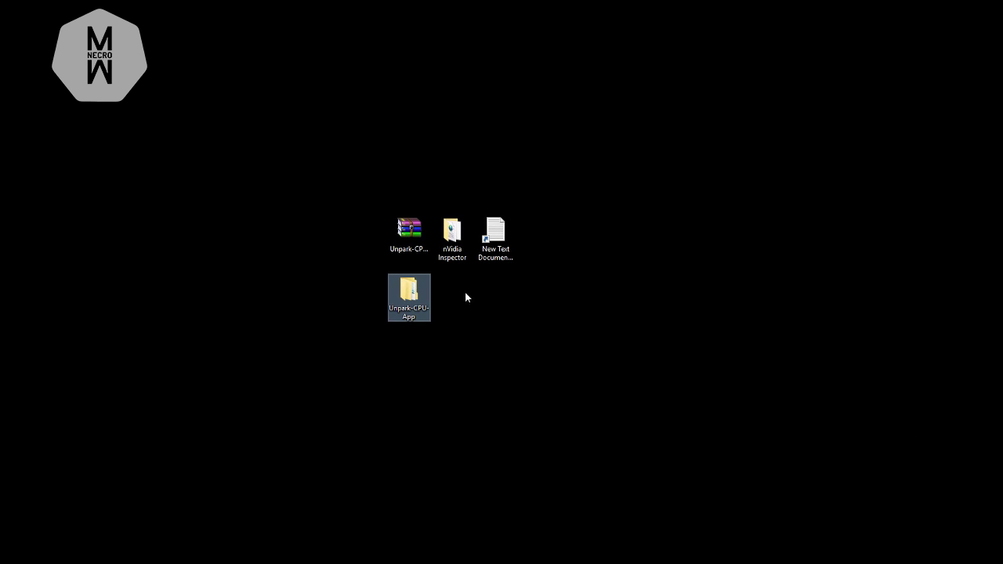
# Launch nvidiaInspector from its desktop folder to show the GeForce GTX 1080 details
pyautogui.doubleClick(460, 244)
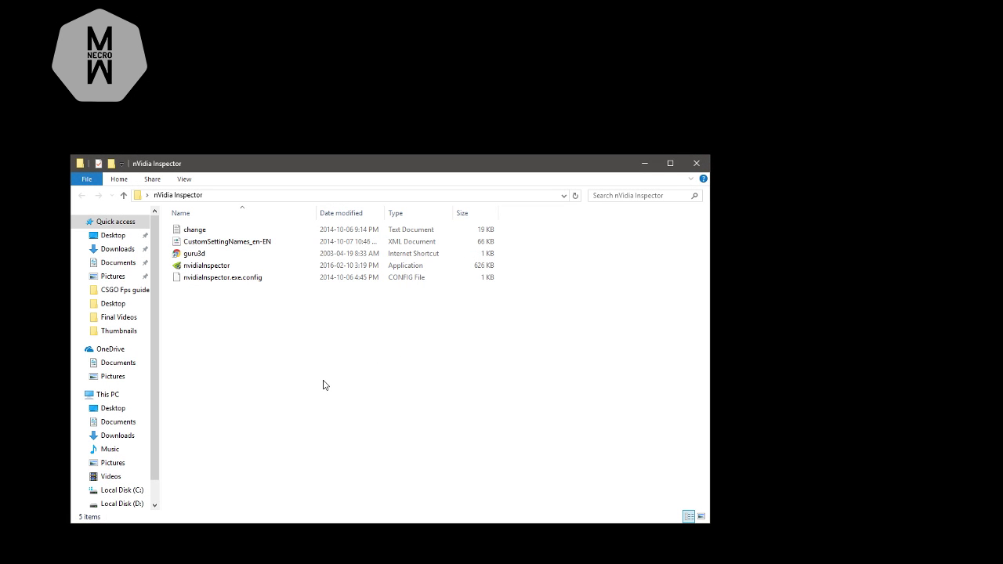
pyautogui.click(195, 272)
pyautogui.doubleClick(195, 271)
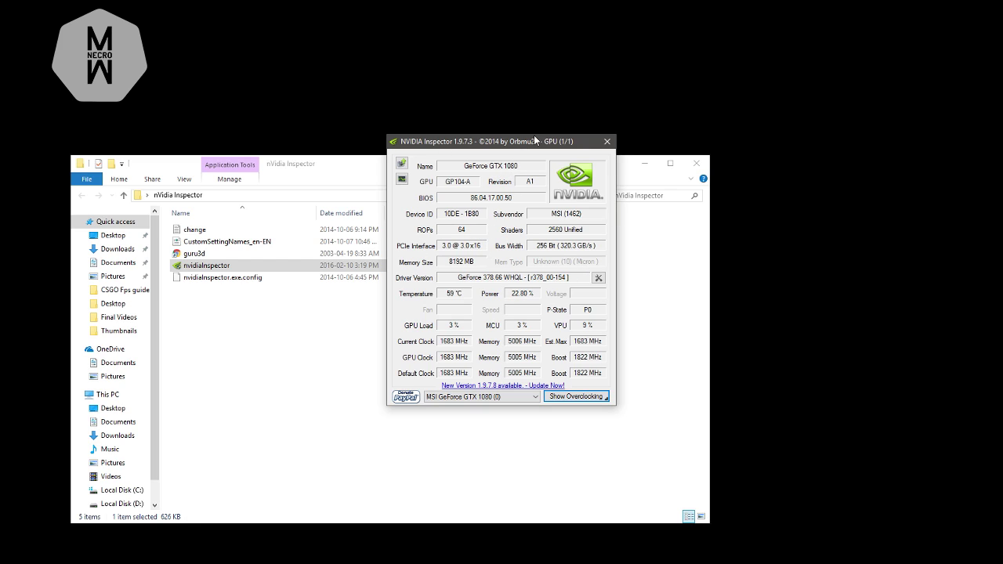
# Load the Counter-strike: Global Offensive profile in Profile Settings, review its settings and apply the changes
pyautogui.click(601, 279)
pyautogui.click(601, 279)
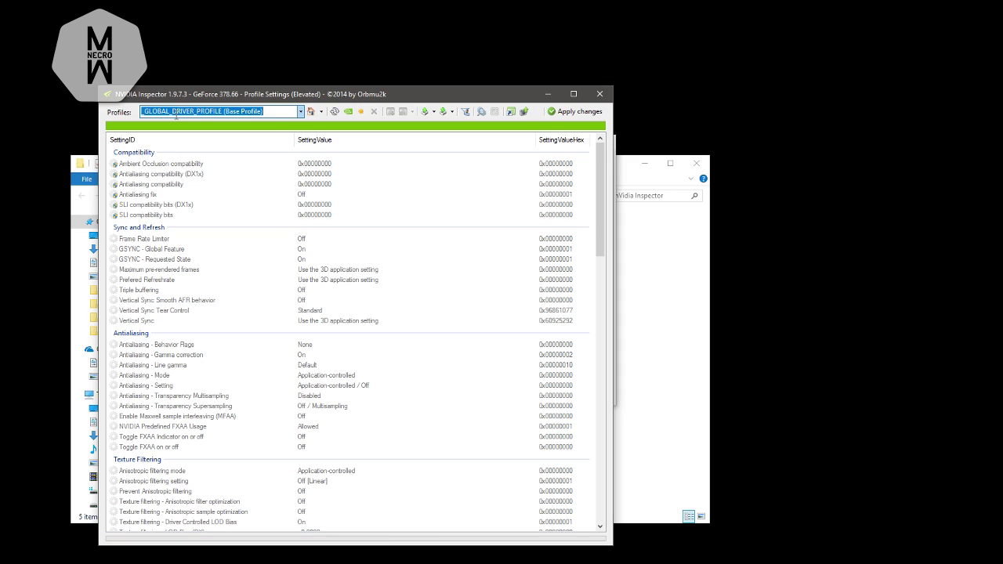
pyautogui.write('count')
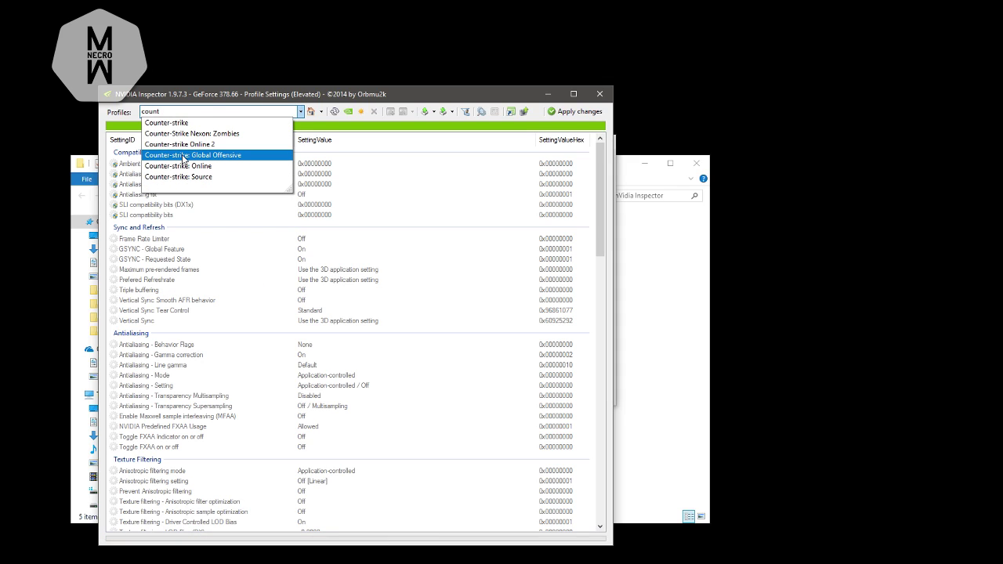
pyautogui.click(184, 155)
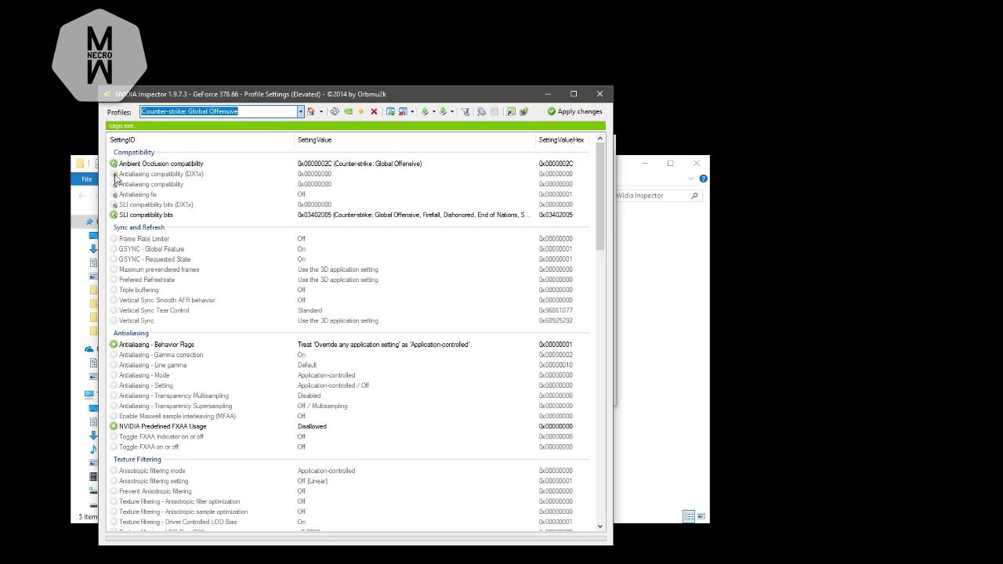
pyautogui.scroll(-6, 188, 255)
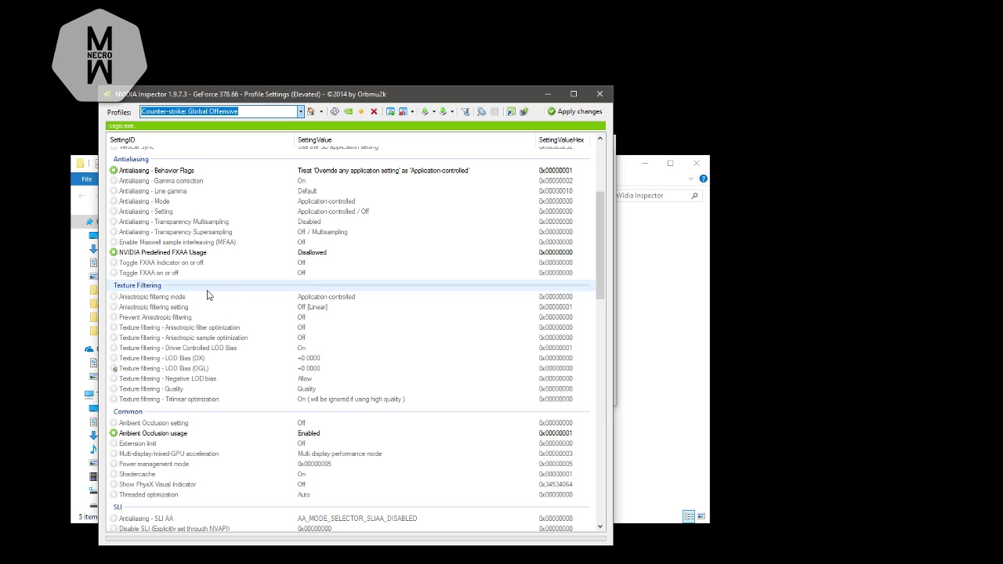
pyautogui.scroll(-6, 207, 295)
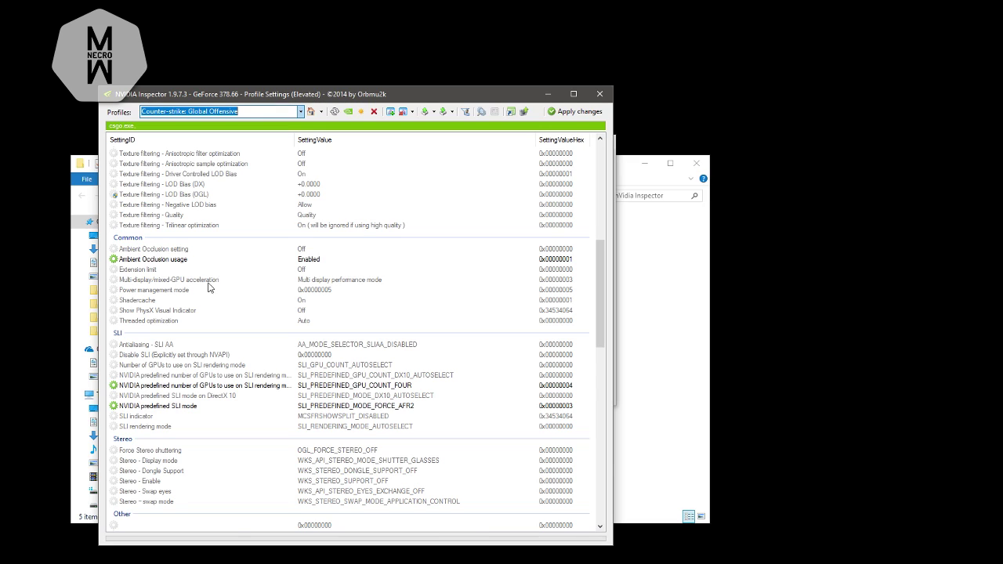
pyautogui.scroll(-6, 209, 290)
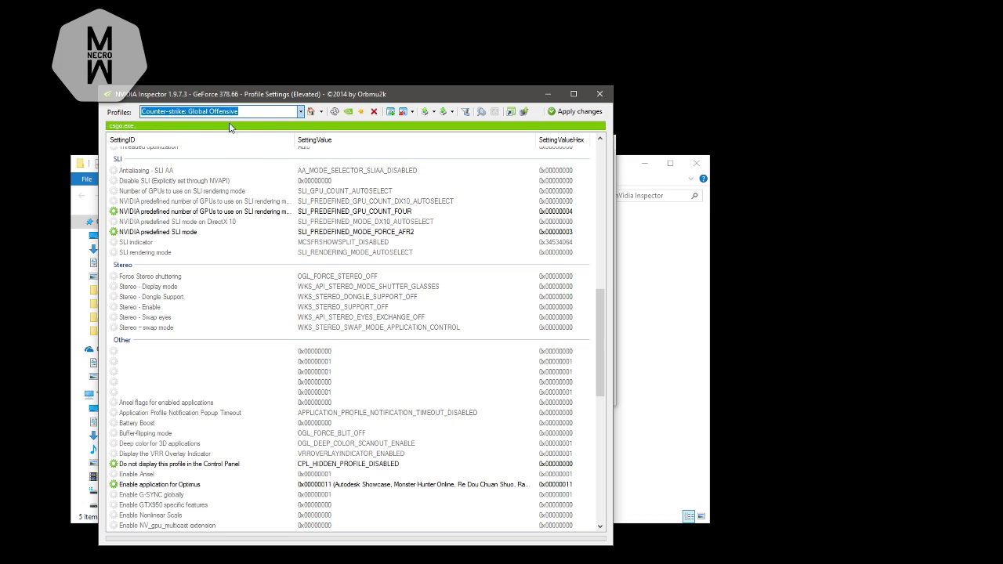
pyautogui.scroll(8, 298, 232)
pyautogui.click(558, 115)
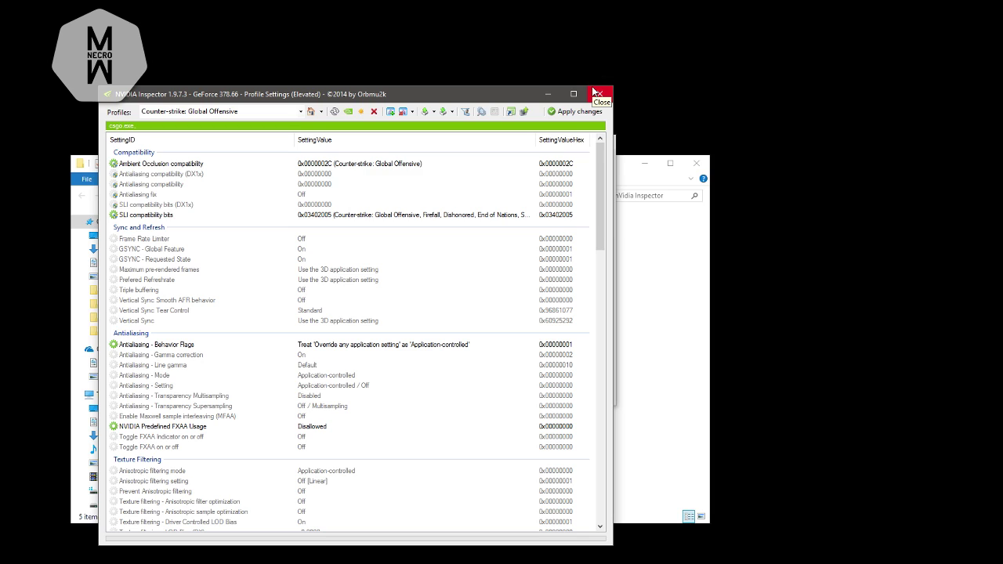
# Close NVIDIA Inspector, relaunch it and reopen Profile Settings in full view
pyautogui.click(596, 93)
pyautogui.click(602, 140)
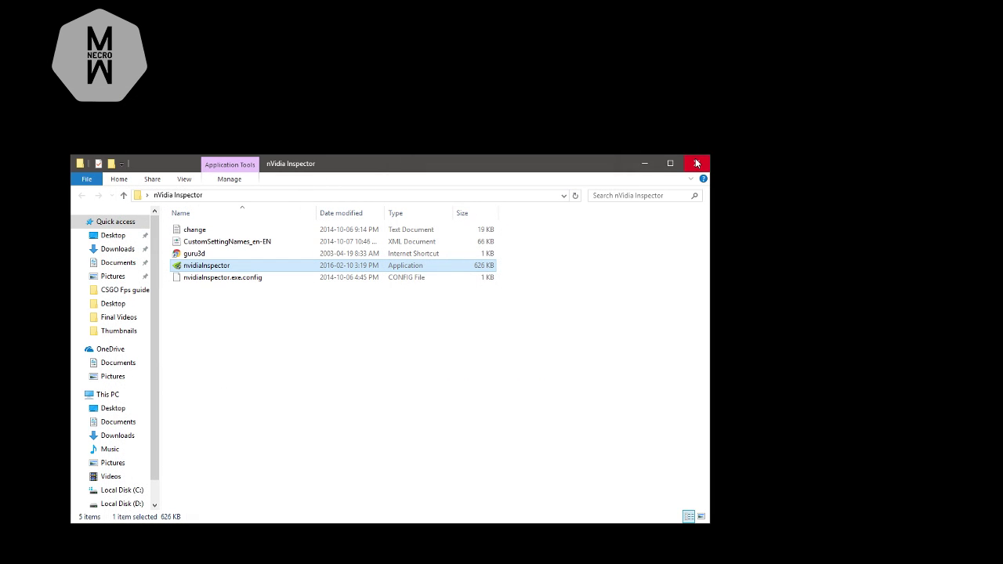
pyautogui.doubleClick(243, 265)
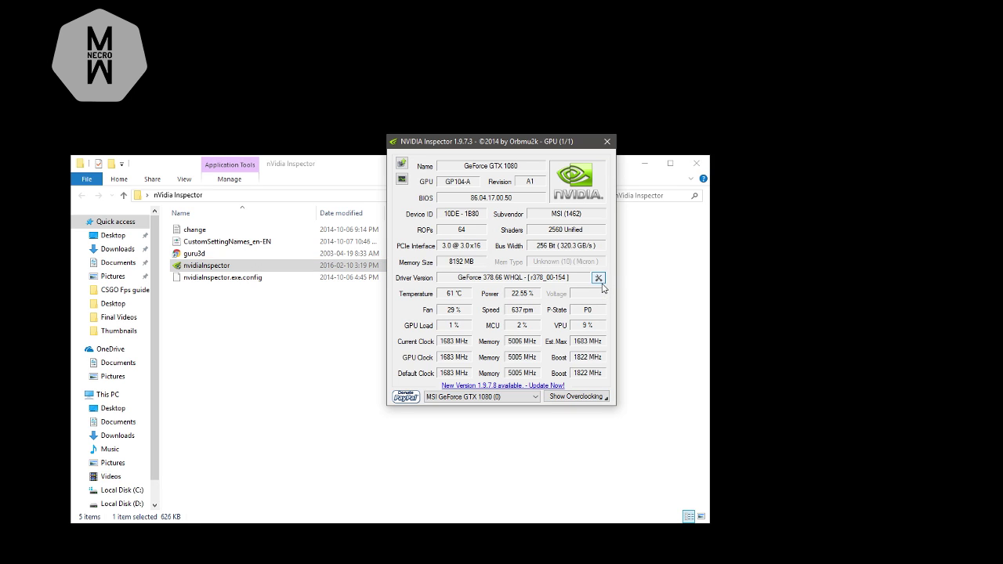
pyautogui.click(599, 279)
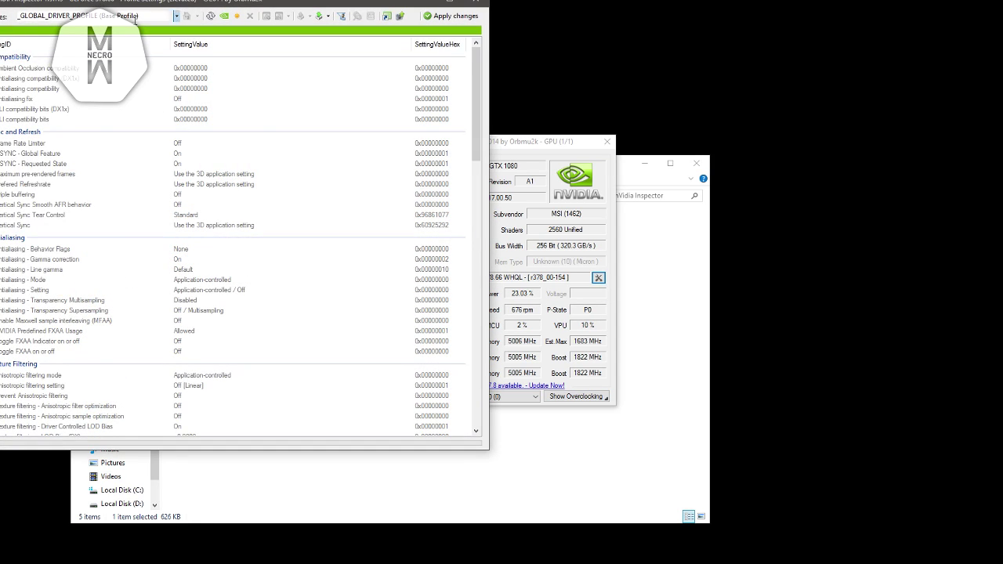
pyautogui.moveTo(250, 7); pyautogui.dragTo(394, 41)
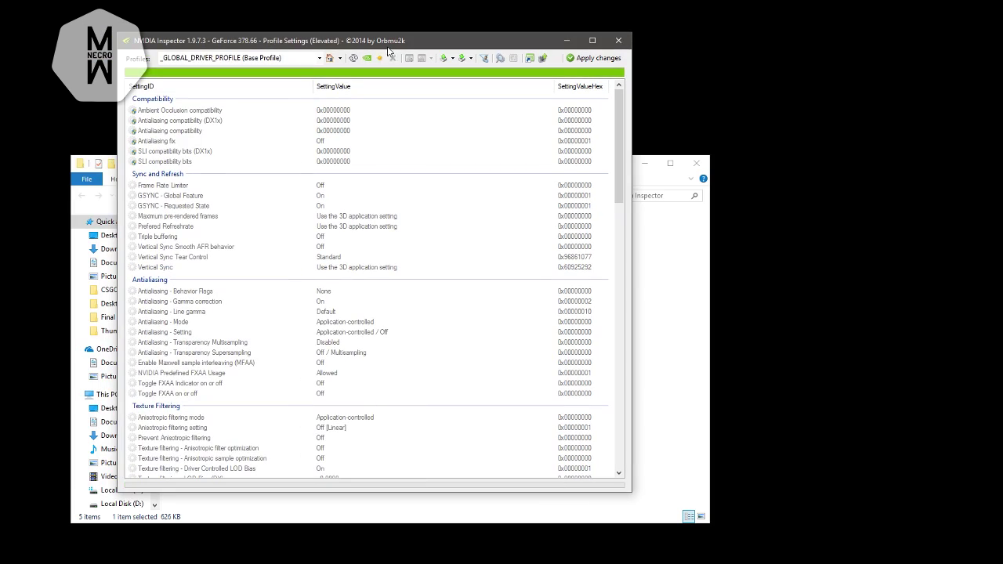
# Check the Profiles dropdown without changing it, then close Profile Settings and the GPU window
pyautogui.click(239, 57)
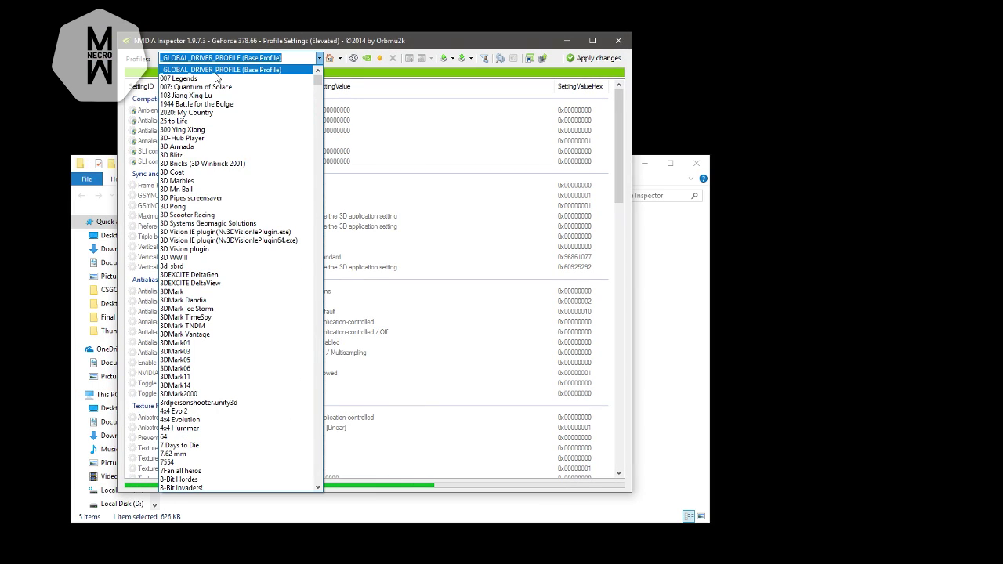
pyautogui.click(323, 59)
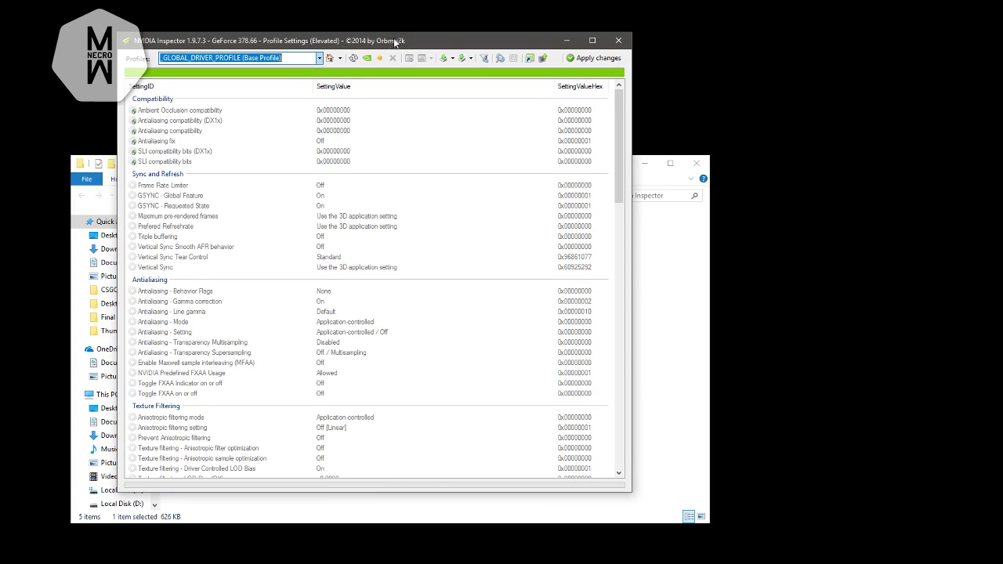
pyautogui.click(619, 40)
pyautogui.click(612, 141)
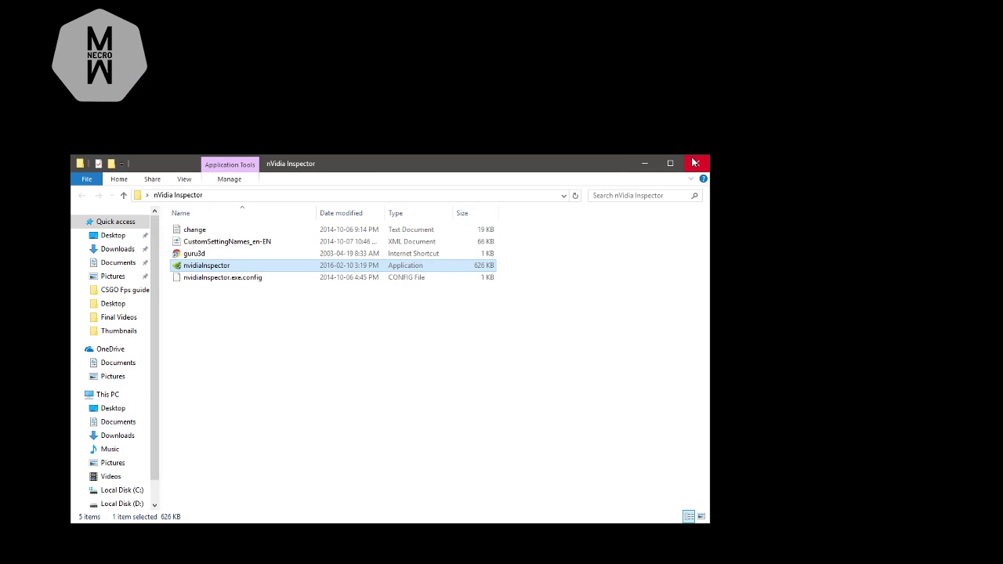
# Close Explorer and open the desktop New Text Document in Notepad, centred on screen
pyautogui.click(695, 163)
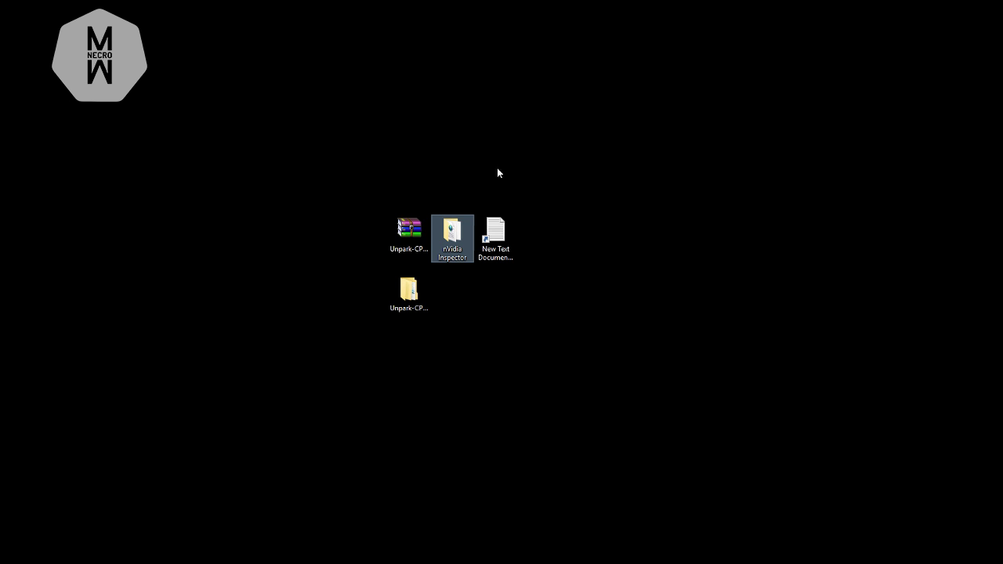
pyautogui.doubleClick(489, 248)
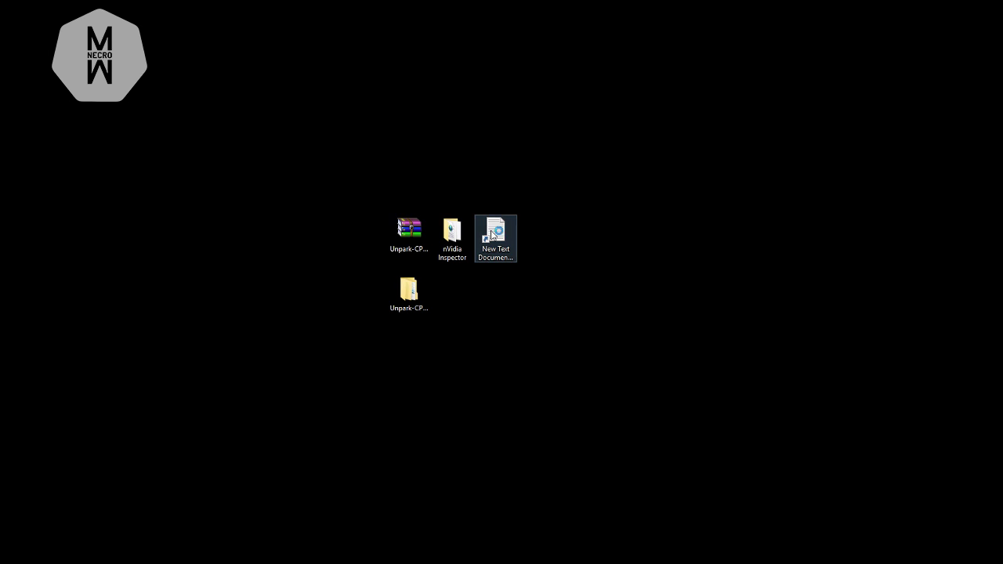
pyautogui.moveTo(258, 374); pyautogui.dragTo(331, 162)
pyautogui.hotkey('ctrl', 'a')
pyautogui.click(290, 270)
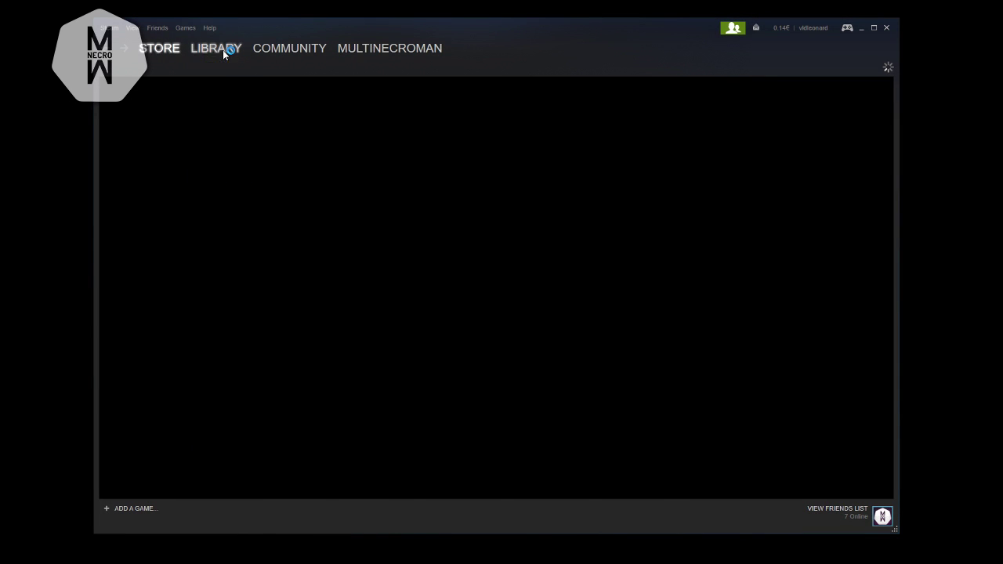
# Clear CS:GO's existing Steam launch options and bring up the Notepad text to paste in
pyautogui.click(223, 49)
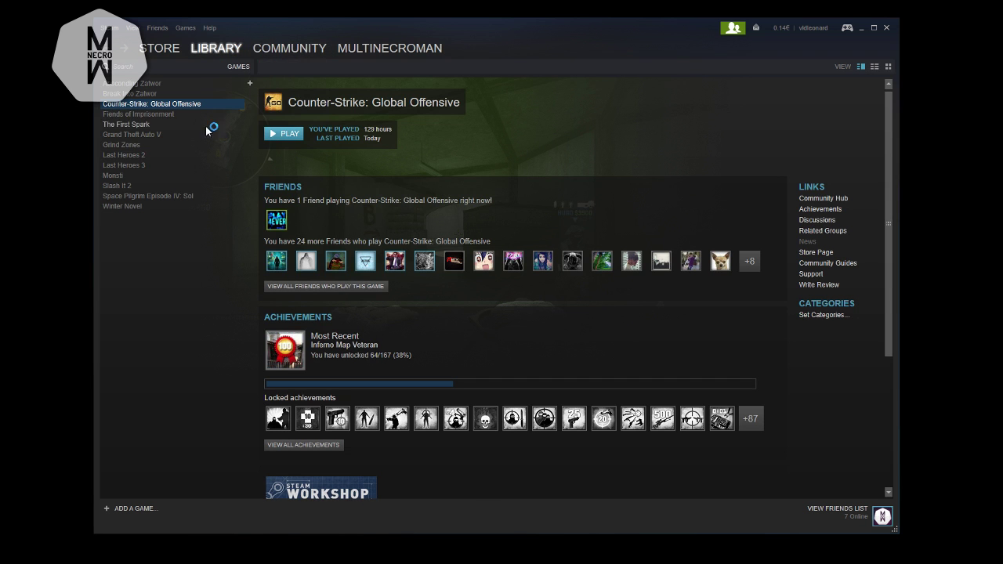
pyautogui.rightClick(163, 104)
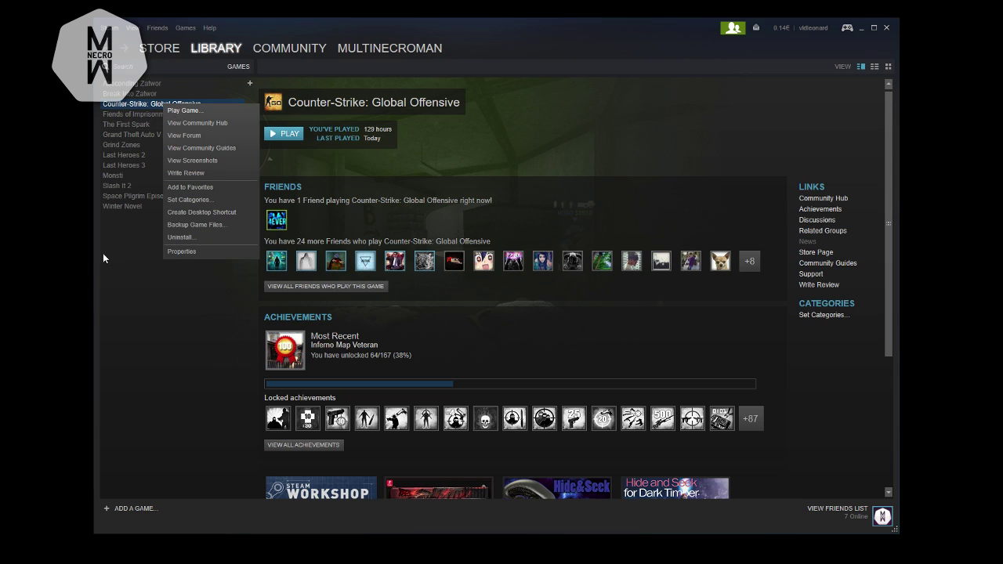
pyautogui.click(188, 251)
pyautogui.click(370, 258)
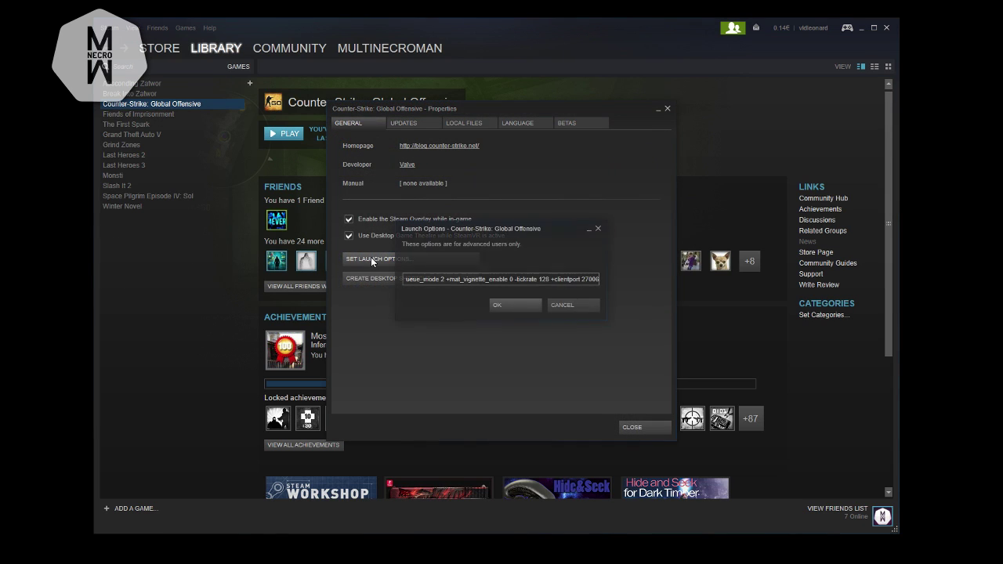
pyautogui.hotkey('ctrl', 'a')
pyautogui.press('BackSpace')
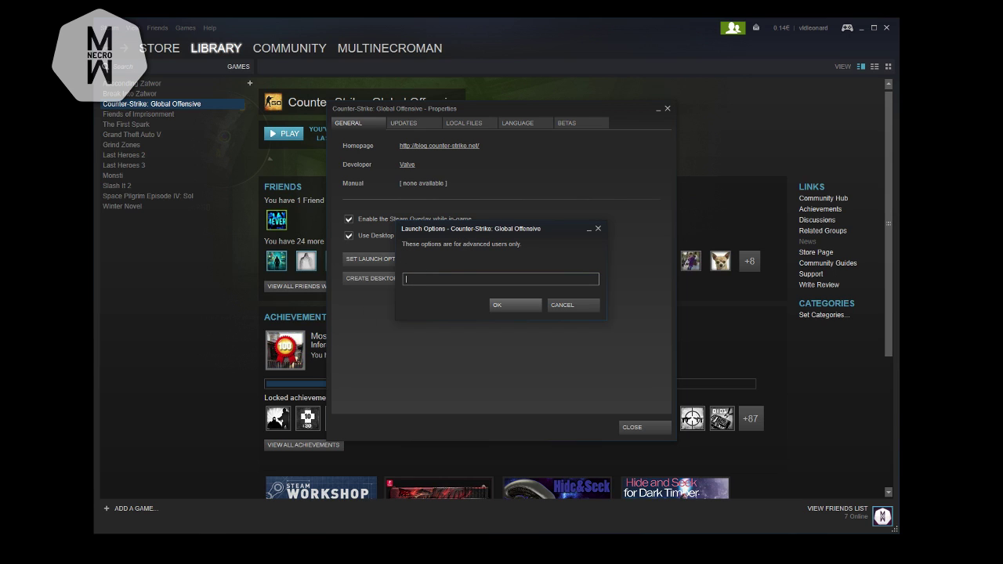
pyautogui.click(280, 533)
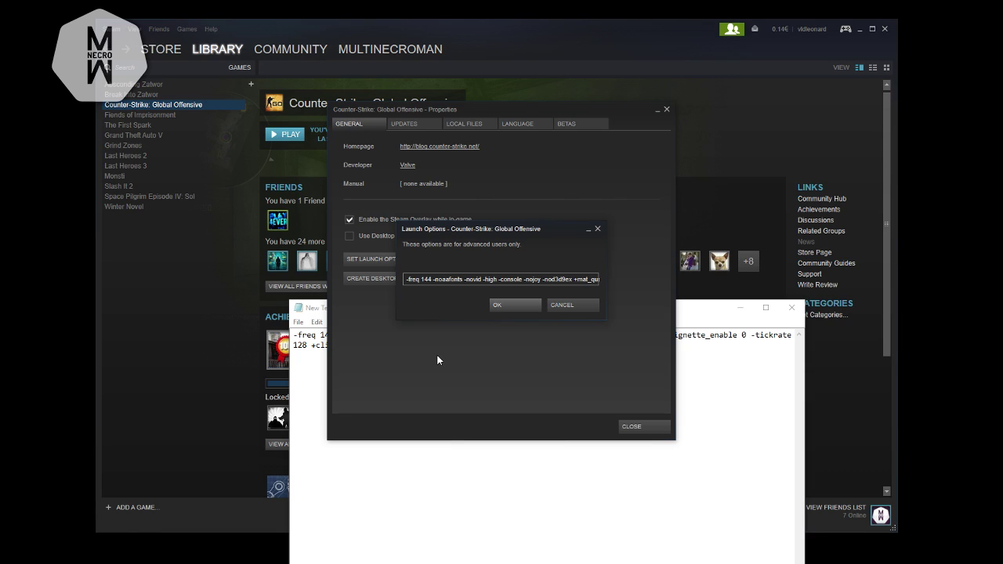
pyautogui.click(314, 357)
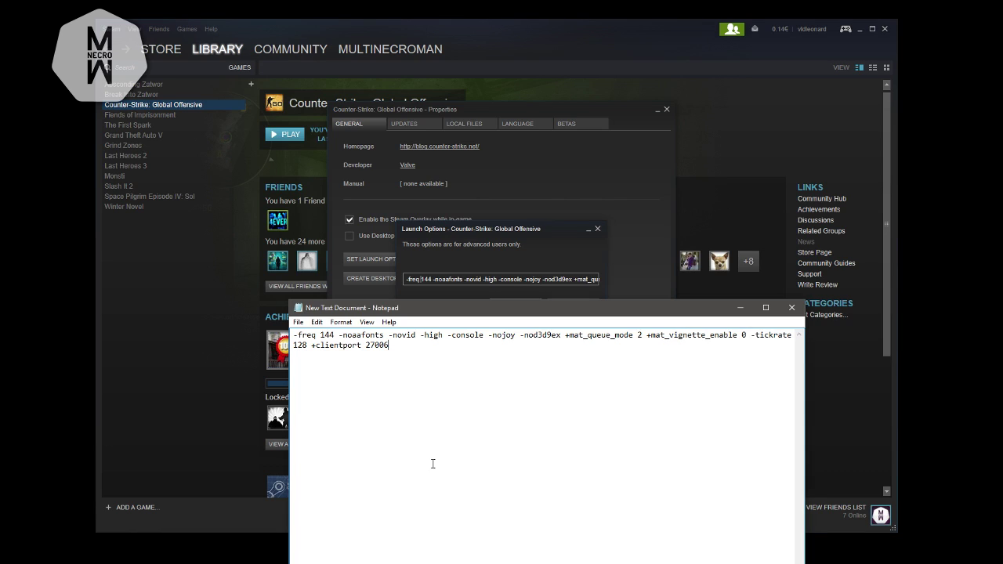
pyautogui.moveTo(431, 363); pyautogui.dragTo(249, 308)
pyautogui.click(370, 381)
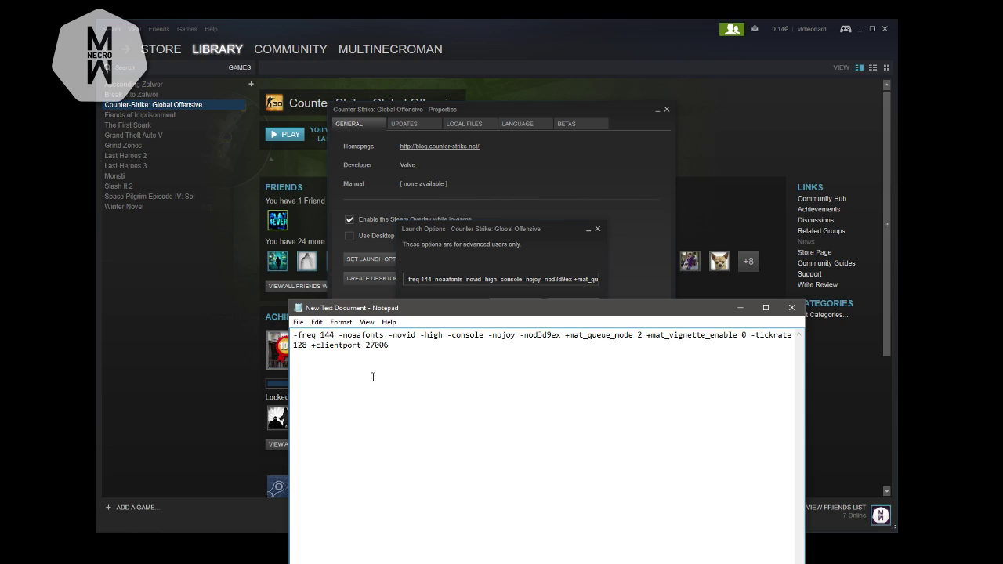
pyautogui.moveTo(296, 336); pyautogui.dragTo(337, 335)
# Open the display adapter properties and review the monitor's refresh rates without changing them
pyautogui.rightClick(36, 243)
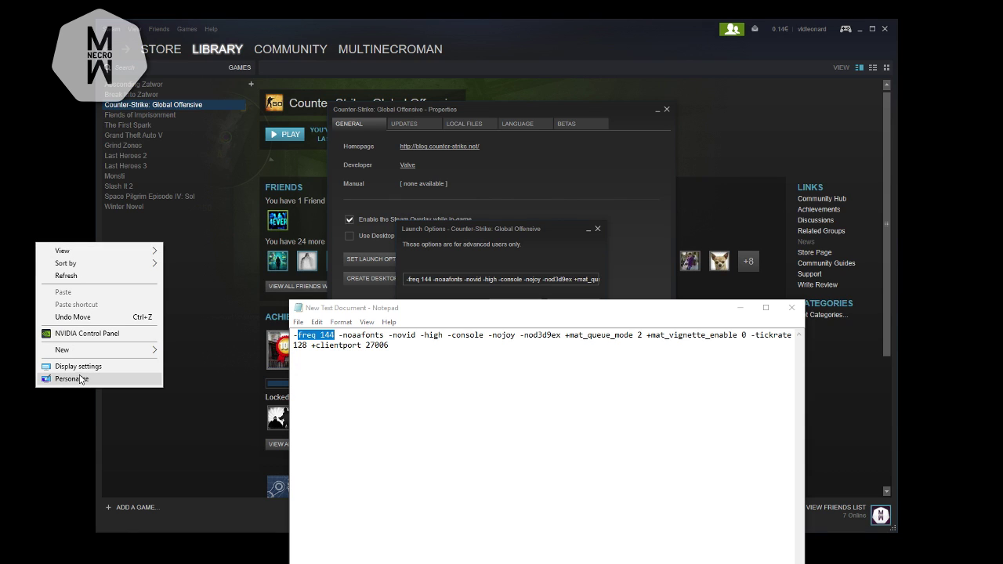
pyautogui.click(72, 379)
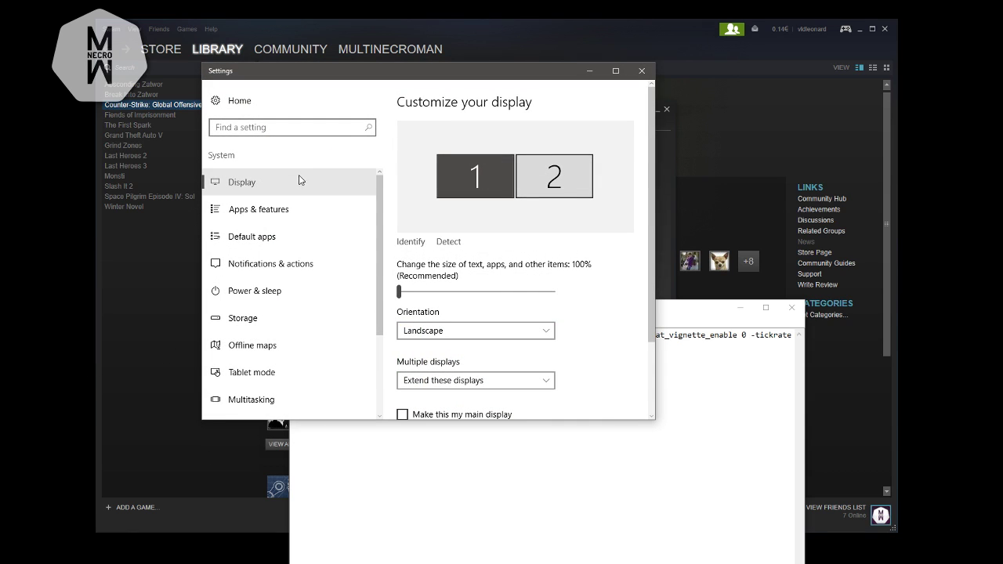
pyautogui.scroll(-3, 486, 313)
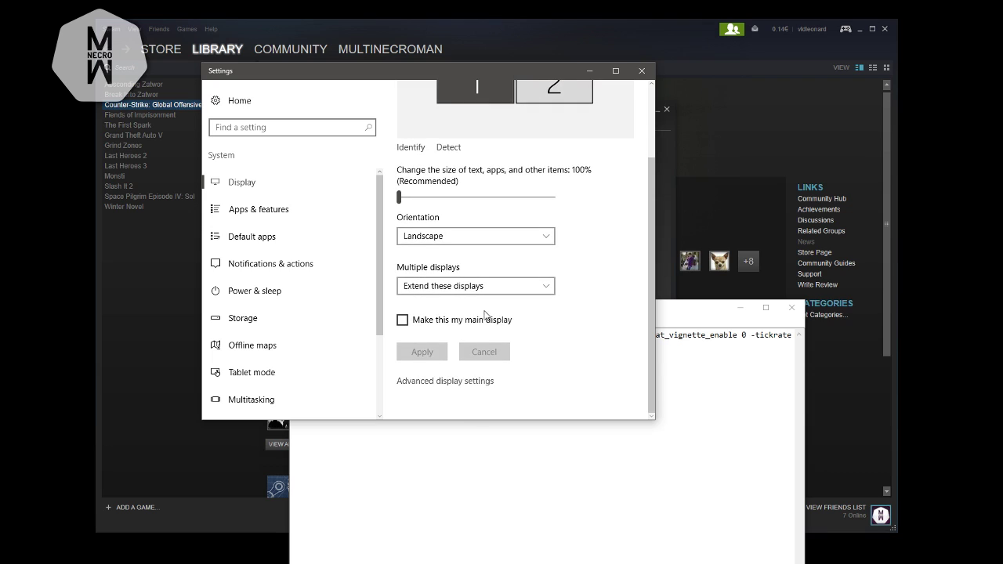
pyautogui.click(433, 382)
pyautogui.scroll(-3, 306, 337)
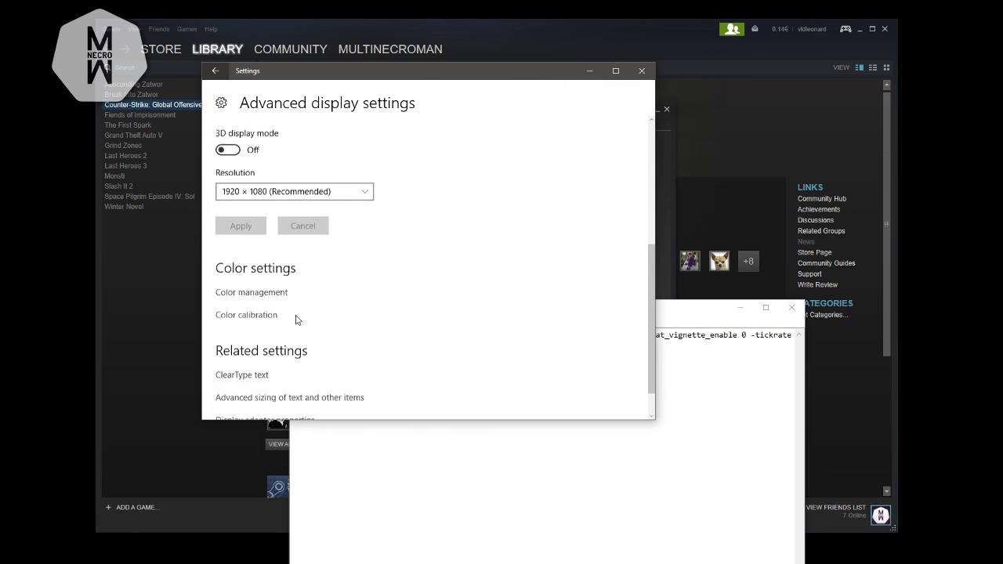
pyautogui.scroll(-2, 297, 319)
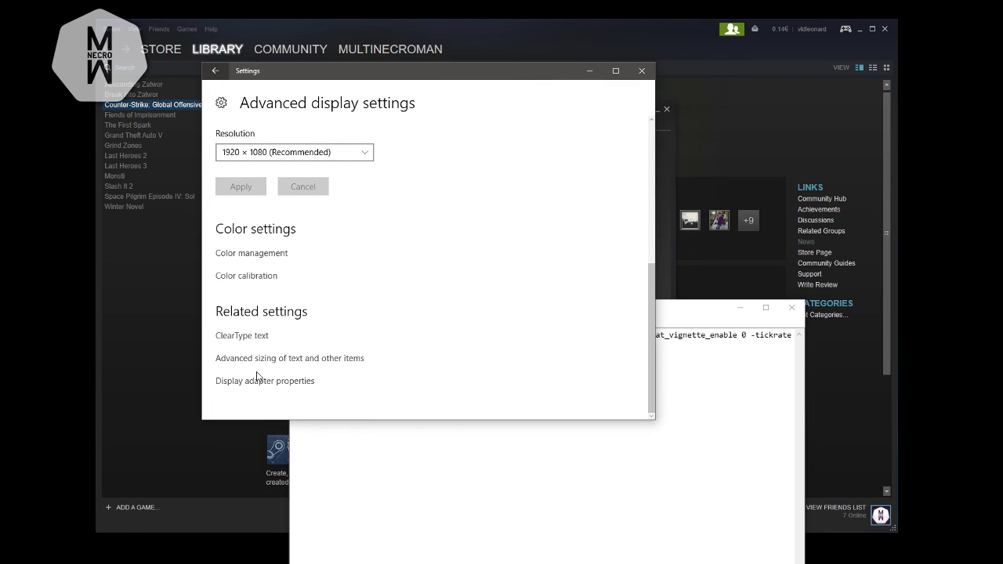
pyautogui.click(258, 381)
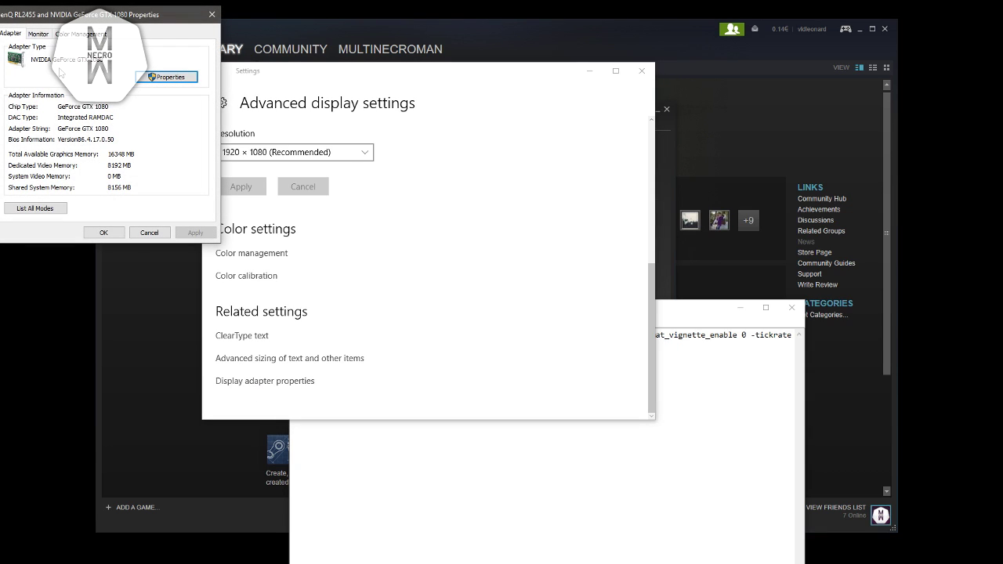
pyautogui.click(38, 36)
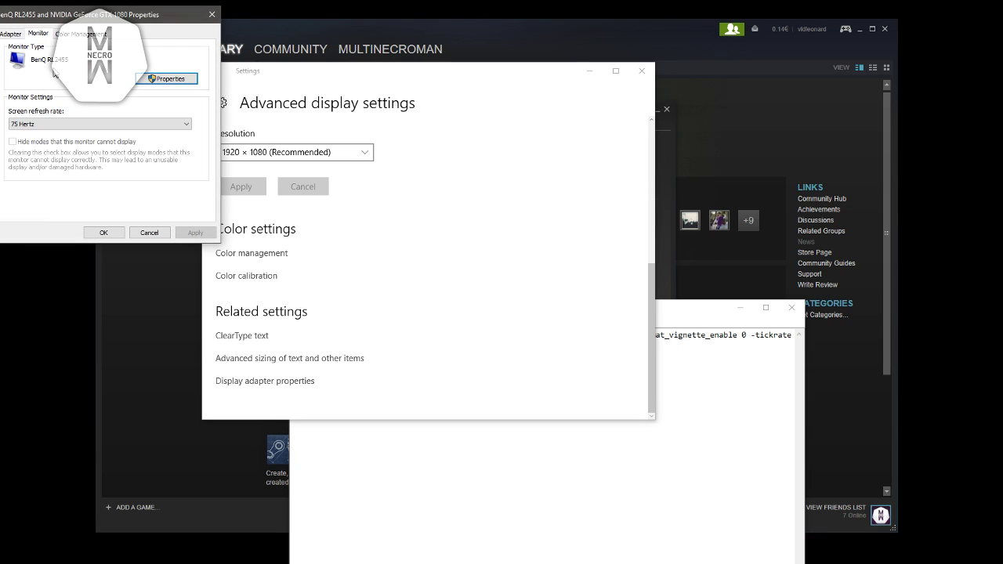
pyautogui.click(51, 126)
pyautogui.click(40, 205)
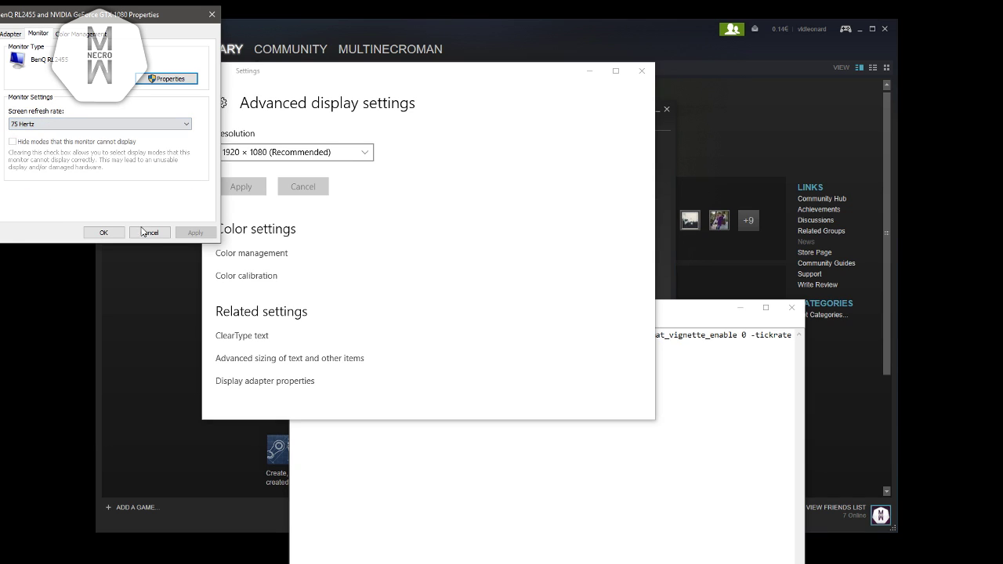
pyautogui.click(149, 232)
# Reopen the adapter properties and set the monitor's screen refresh rate to 144 Hertz
pyautogui.scroll(3, 423, 194)
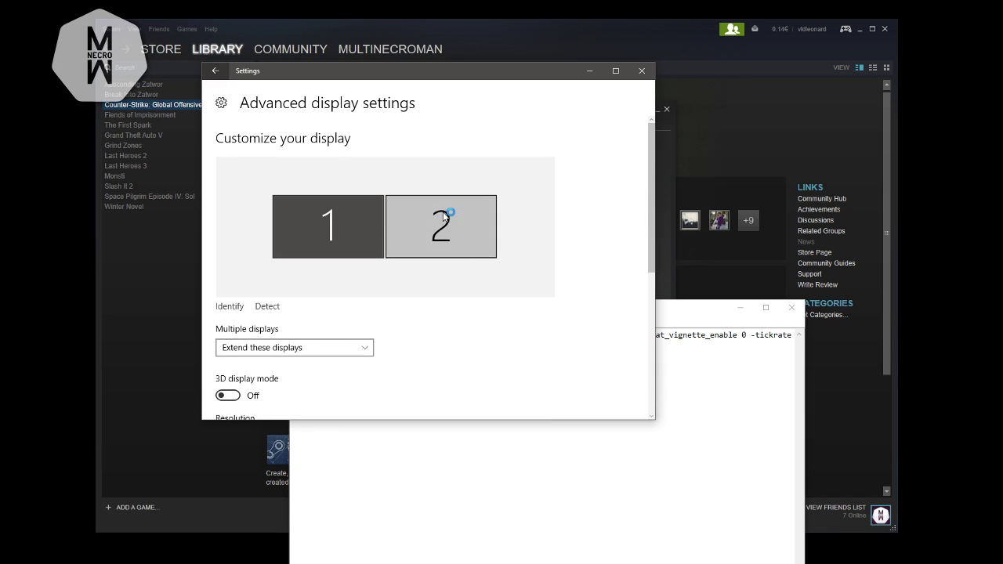
pyautogui.scroll(-5, 442, 225)
pyautogui.click(253, 388)
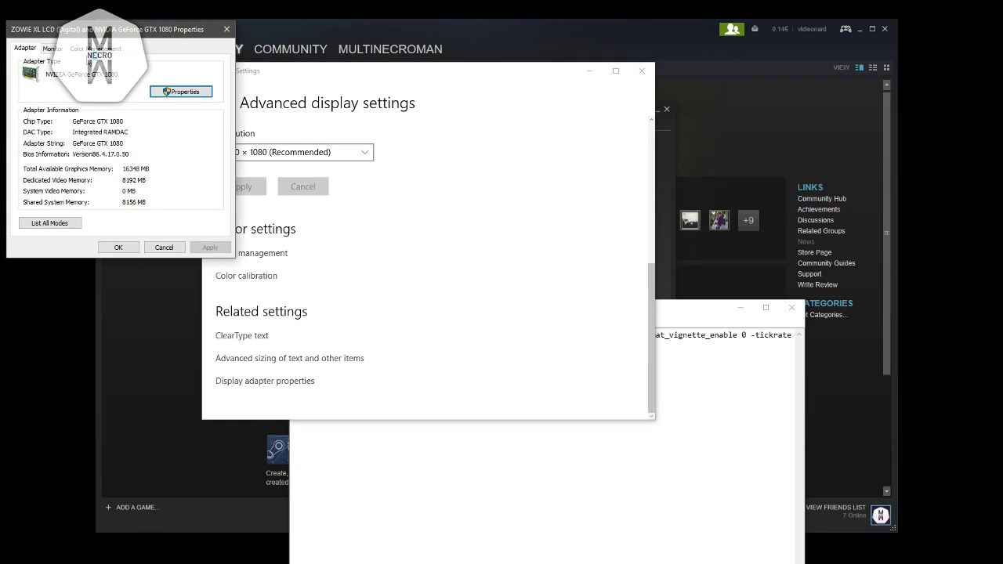
pyautogui.click(53, 49)
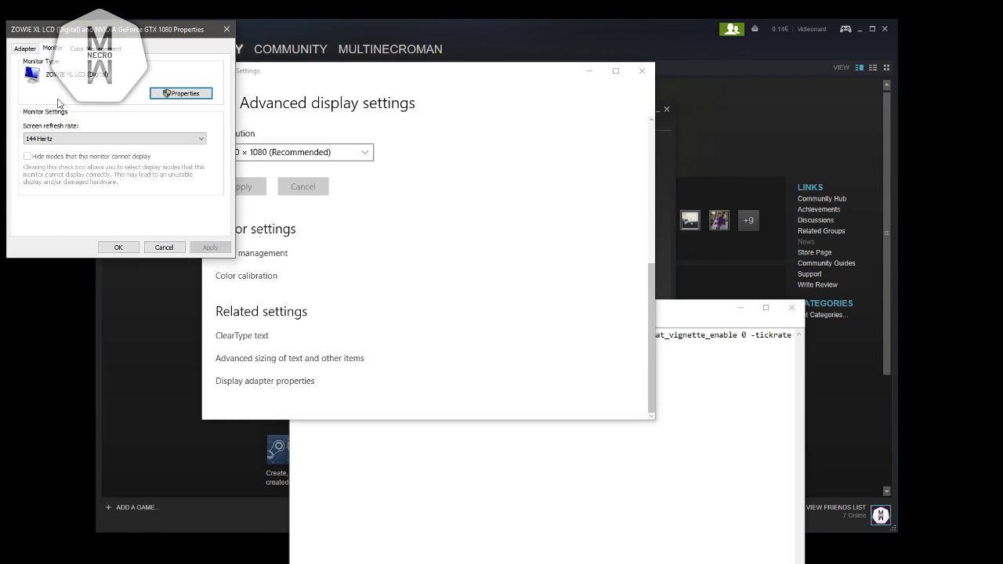
pyautogui.click(41, 139)
pyautogui.click(43, 171)
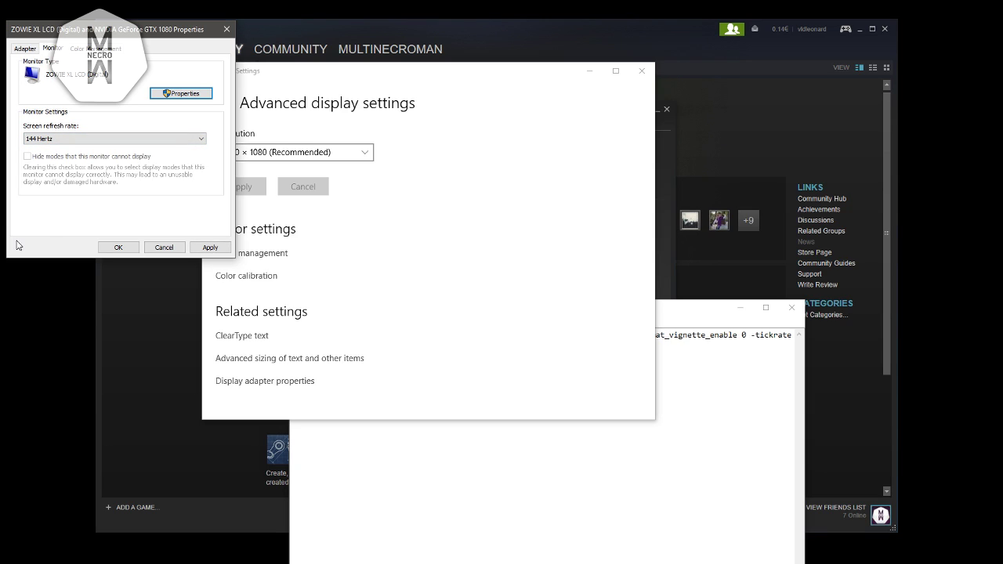
pyautogui.click(155, 247)
pyautogui.click(642, 70)
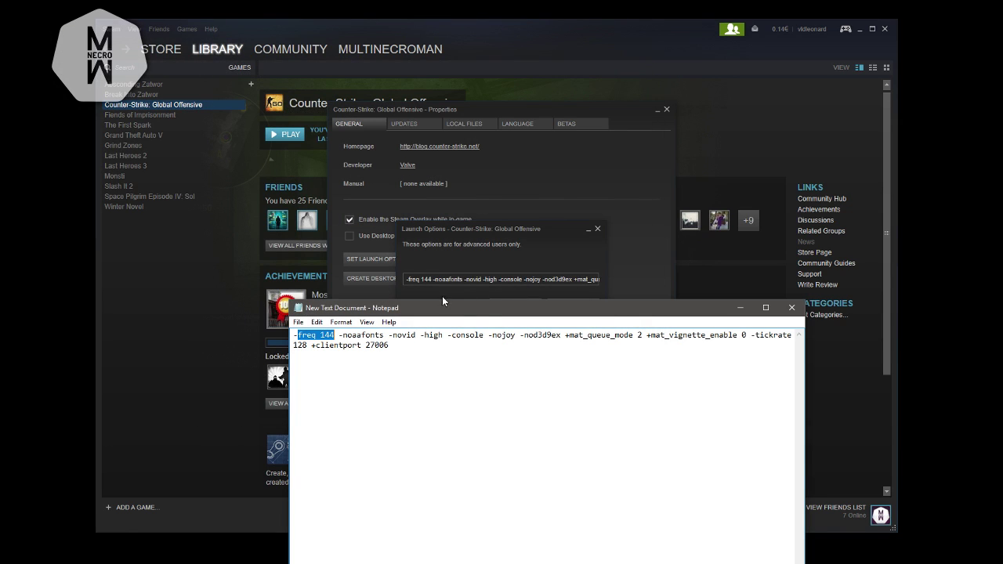
pyautogui.moveTo(423, 279); pyautogui.dragTo(434, 279)
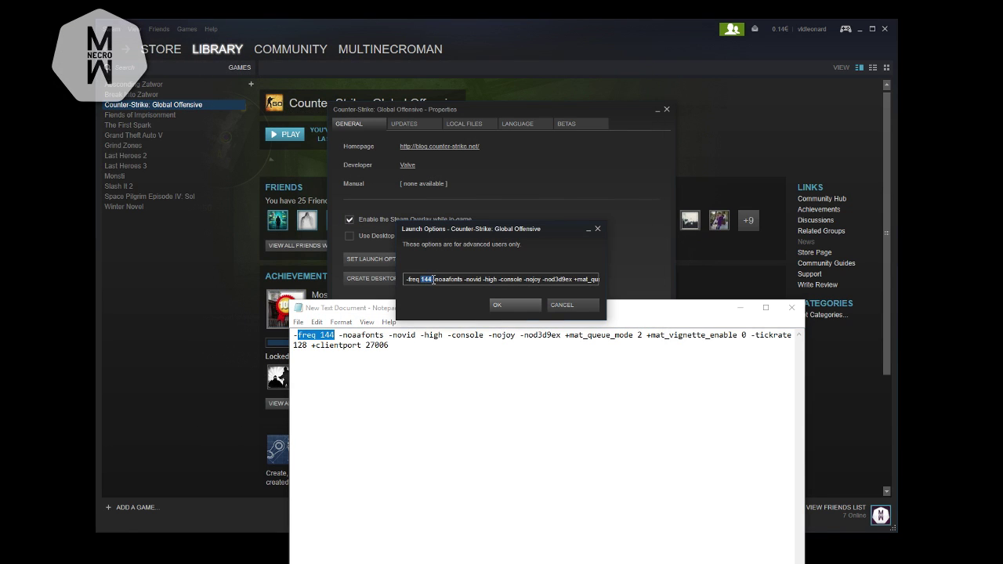
pyautogui.click(435, 280)
pyautogui.click(459, 432)
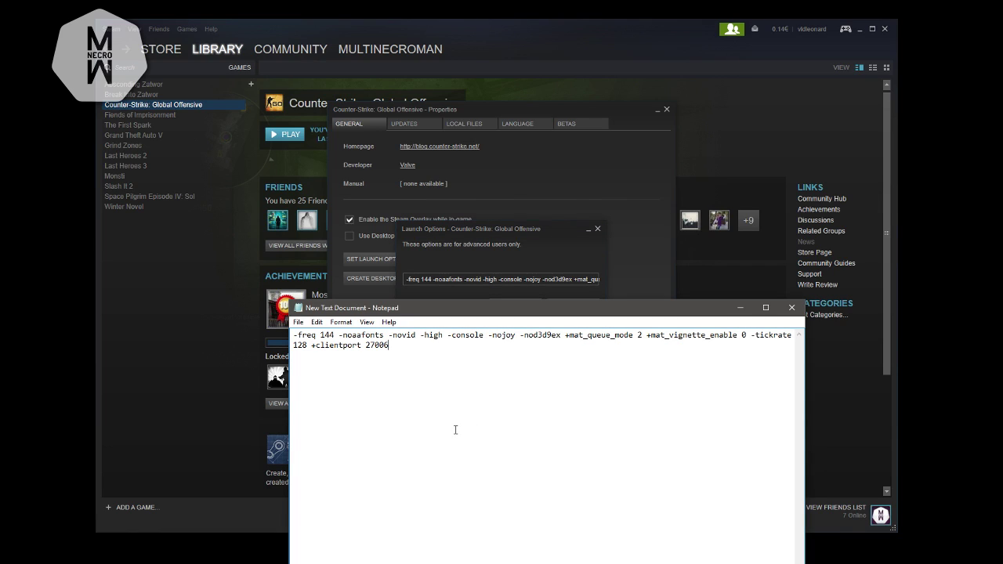
pyautogui.moveTo(341, 334); pyautogui.dragTo(388, 323)
pyautogui.click(389, 335)
pyautogui.moveTo(384, 336); pyautogui.dragTo(340, 336)
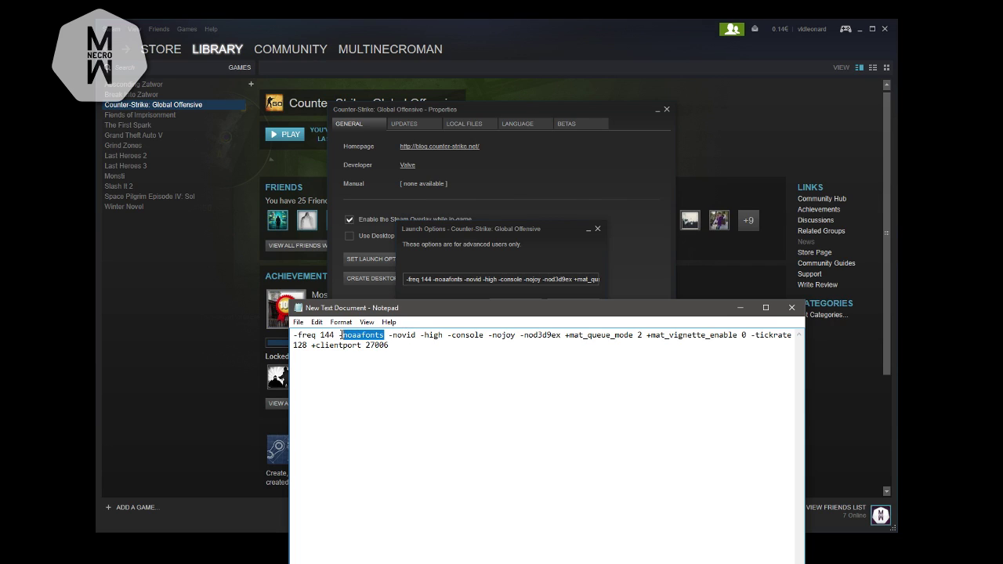
pyautogui.click(380, 346)
pyautogui.moveTo(417, 336); pyautogui.dragTo(387, 336)
pyautogui.click(409, 346)
pyautogui.moveTo(421, 335); pyautogui.dragTo(444, 335)
pyautogui.click(460, 351)
pyautogui.rightClick(401, 563)
pyautogui.click(427, 528)
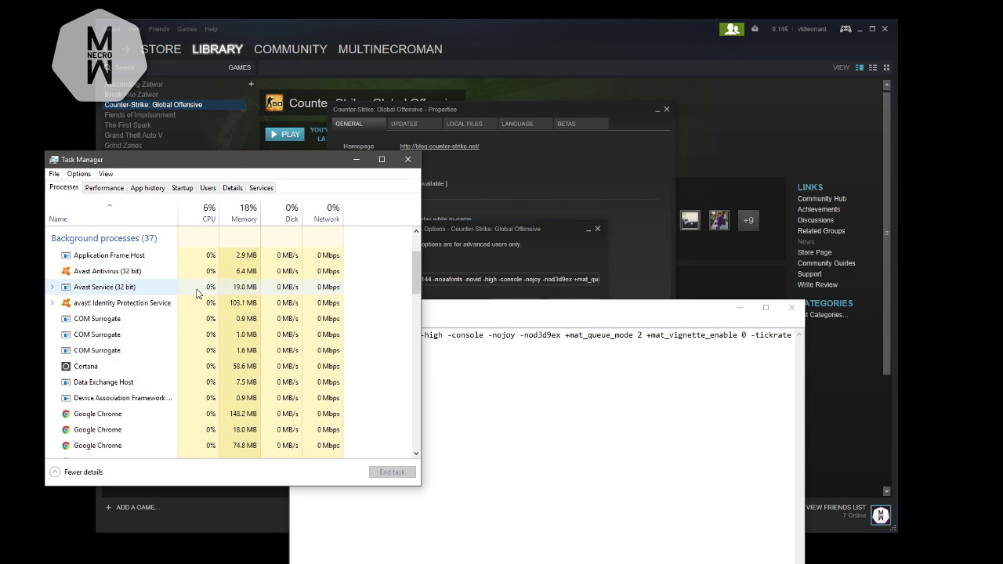
pyautogui.scroll(-4, 186, 287)
pyautogui.scroll(4, 186, 284)
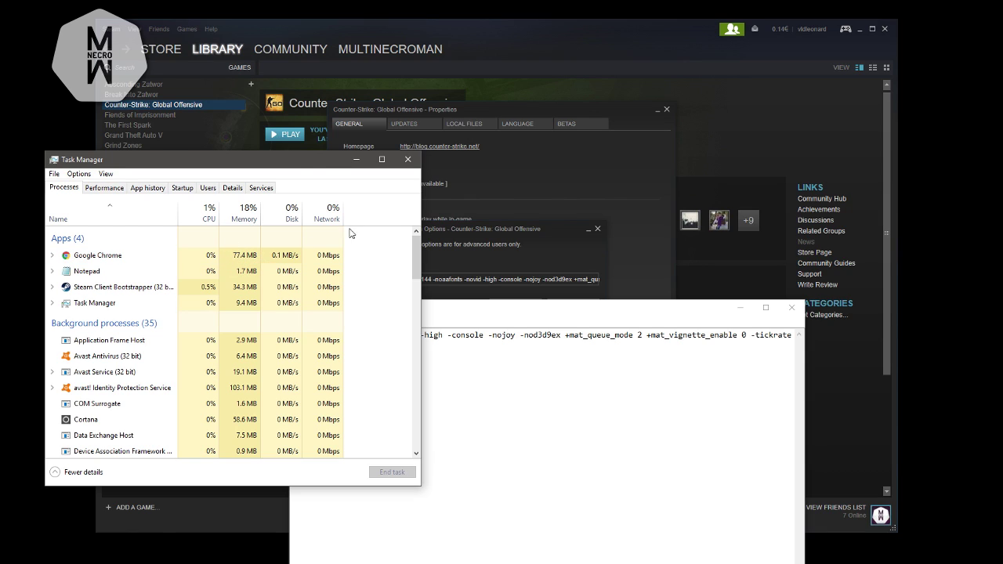
pyautogui.moveTo(324, 161); pyautogui.dragTo(350, 159)
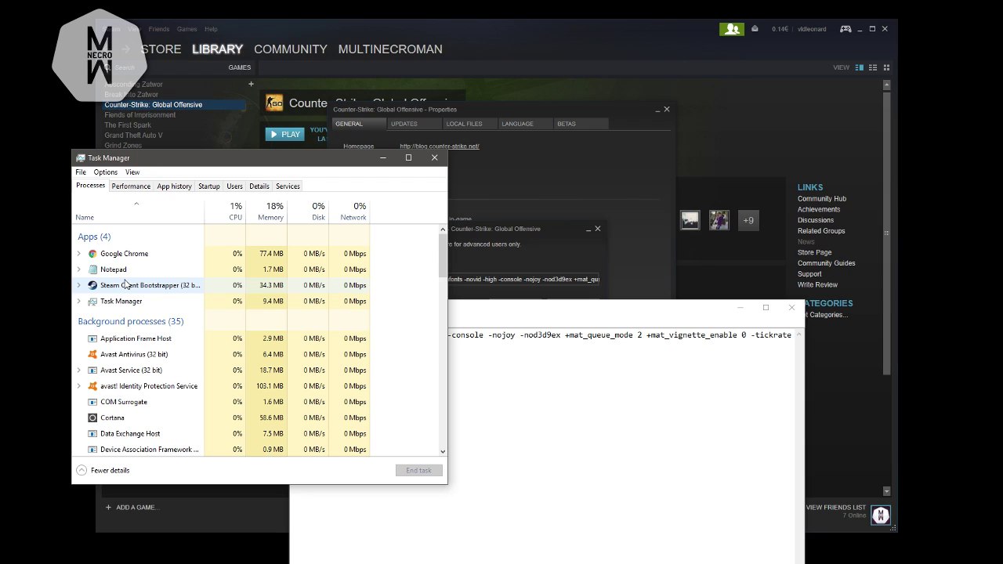
pyautogui.click(433, 160)
pyautogui.click(477, 343)
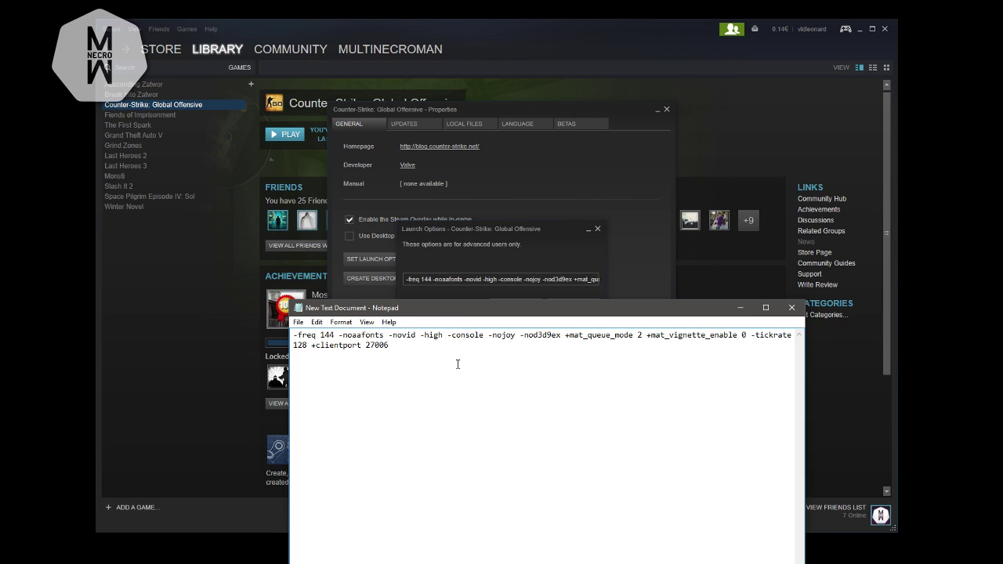
pyautogui.moveTo(447, 336); pyautogui.dragTo(484, 337)
pyautogui.click(494, 351)
pyautogui.moveTo(516, 311); pyautogui.dragTo(497, 300)
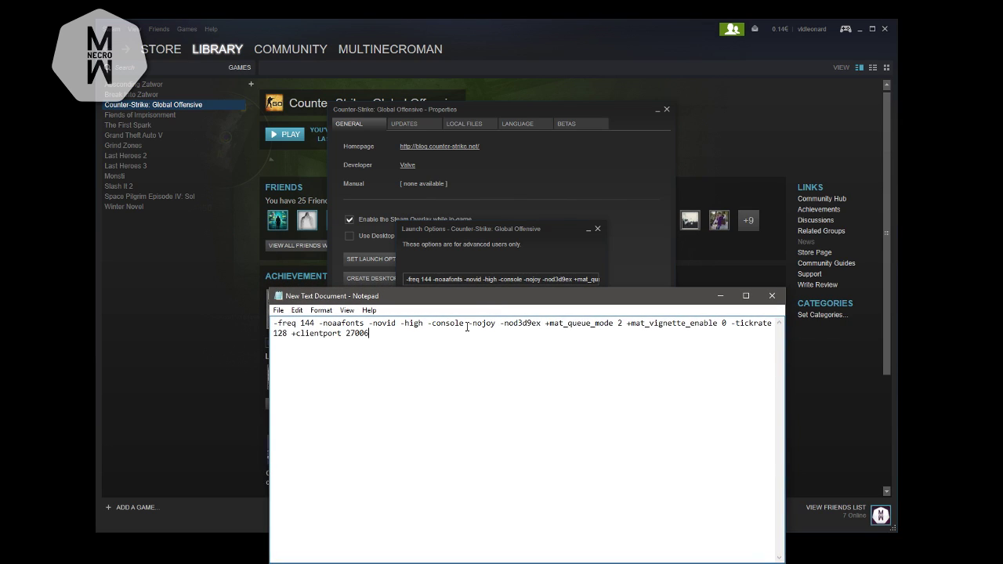
pyautogui.keyDown('shift'); pyautogui.click(497, 329); pyautogui.keyUp('shift')
pyautogui.press('Right')
pyautogui.keyDown('shift'); pyautogui.click(497, 329); pyautogui.keyUp('shift')
pyautogui.press('Left')
pyautogui.hotkey('shift', 'Right')
pyautogui.hotkey('shift', 'Right')
pyautogui.hotkey('shift', 'Right')
pyautogui.hotkey('shift', 'Right')
pyautogui.hotkey('shift', 'Right')
pyautogui.hotkey('shift', 'Right')
pyautogui.press('Right')
pyautogui.moveTo(498, 324); pyautogui.dragTo(473, 323)
pyautogui.click(482, 357)
pyautogui.moveTo(491, 325); pyautogui.dragTo(541, 324)
pyautogui.click(478, 333)
pyautogui.click(517, 340)
pyautogui.moveTo(504, 323); pyautogui.dragTo(540, 329)
pyautogui.click(548, 334)
pyautogui.click(563, 278)
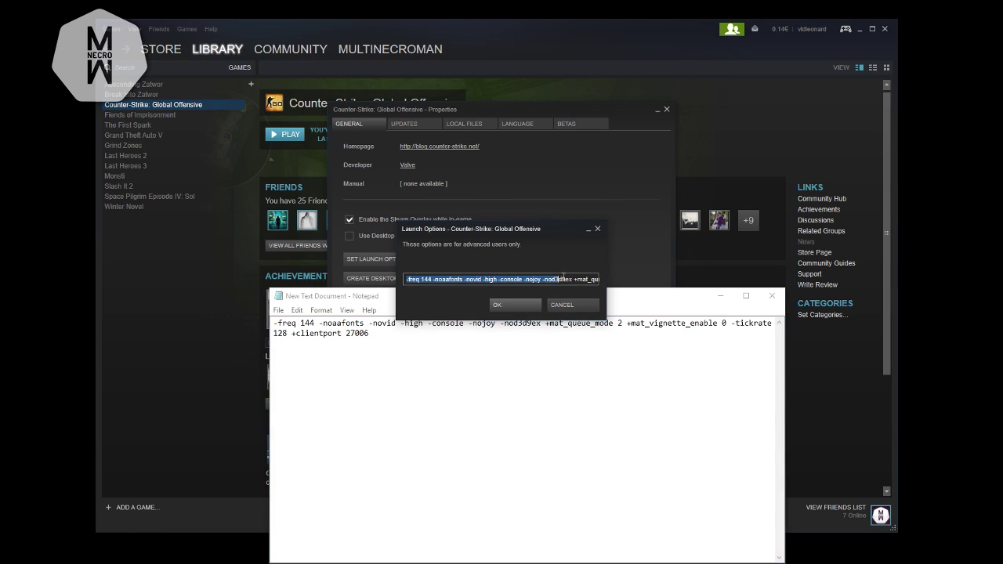
pyautogui.click(575, 278)
pyautogui.moveTo(542, 279); pyautogui.dragTo(559, 279)
pyautogui.click(531, 415)
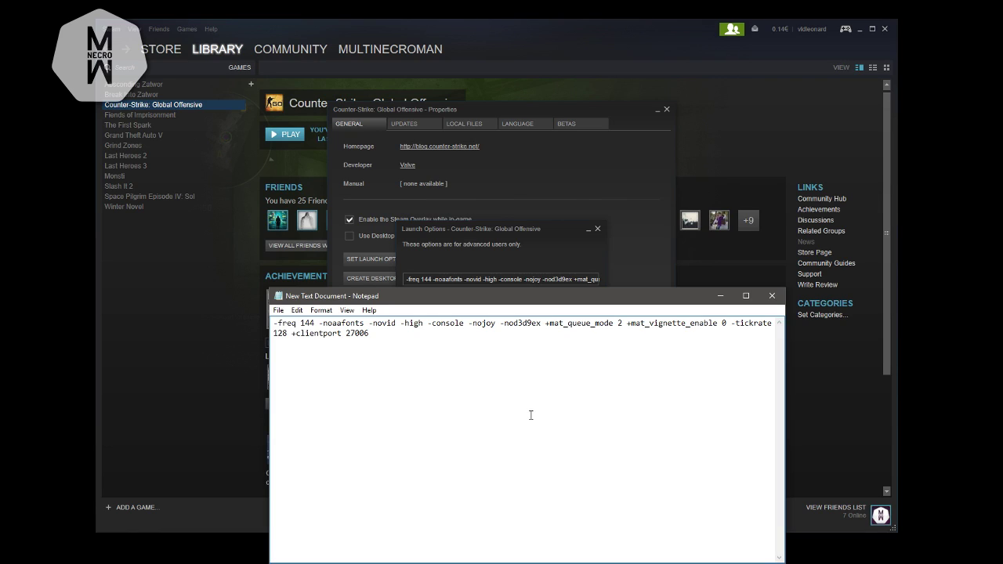
pyautogui.moveTo(530, 358); pyautogui.dragTo(620, 316)
pyautogui.click(570, 331)
pyautogui.click(621, 316)
pyautogui.moveTo(546, 323); pyautogui.dragTo(616, 322)
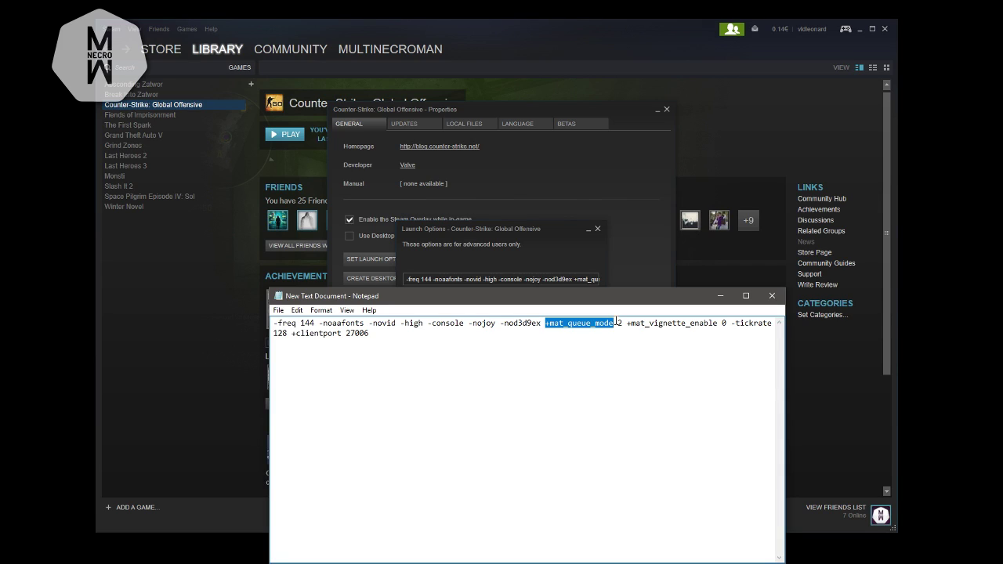
pyautogui.moveTo(640, 323)
pyautogui.mouseDown()
pyautogui.moveTo(726, 323)
pyautogui.moveTo(729, 333)
pyautogui.moveTo(718, 328)
pyautogui.moveTo(729, 334)
pyautogui.moveTo(636, 328)
pyautogui.mouseUp()
pyautogui.click(636, 328)
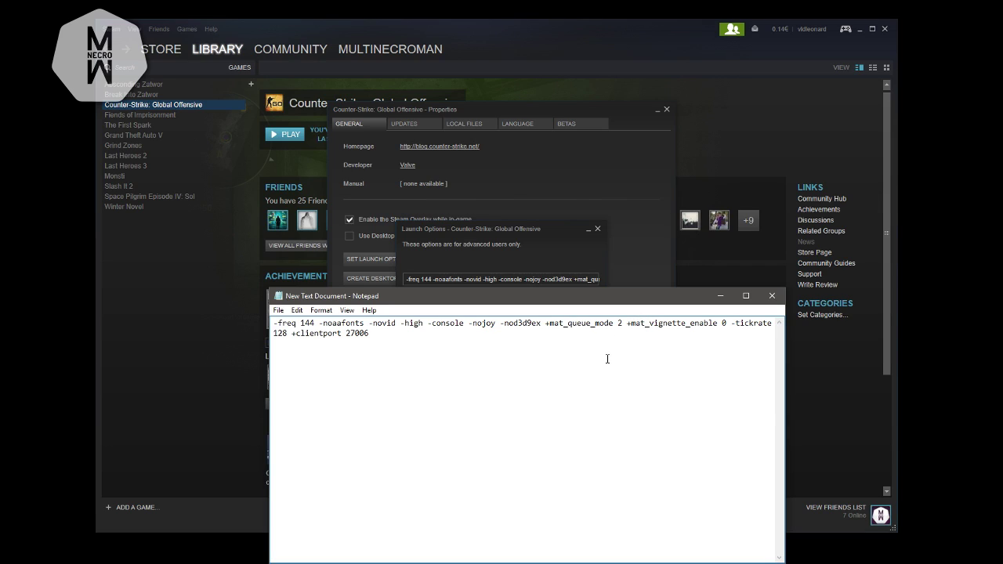
pyautogui.moveTo(625, 323); pyautogui.dragTo(651, 323)
pyautogui.click(640, 323)
pyautogui.moveTo(276, 332); pyautogui.dragTo(291, 333)
pyautogui.click(291, 333)
# Place the caret after +clientport 27006 and append -threads 8 to the launch options
pyautogui.moveTo(288, 333); pyautogui.dragTo(753, 316)
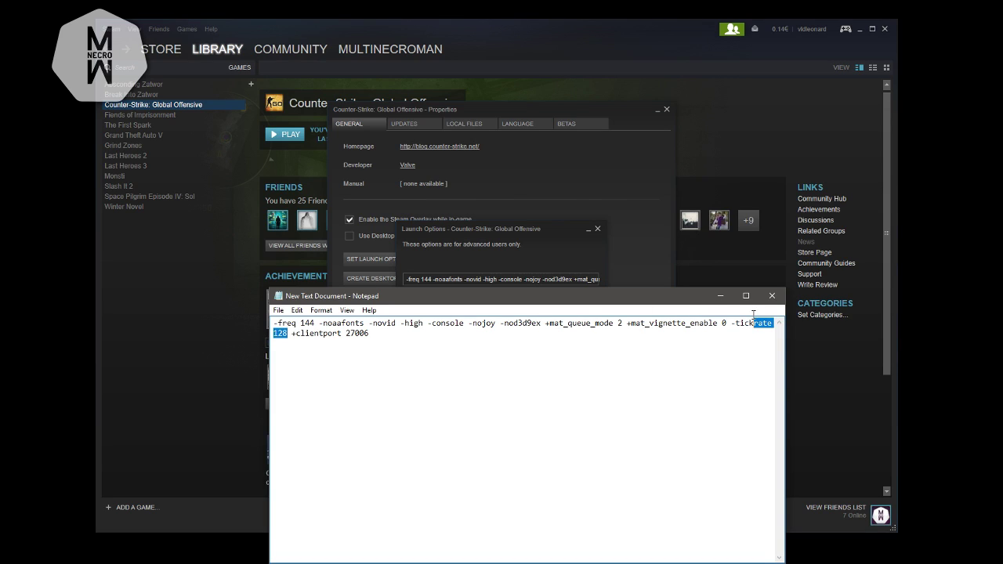
pyautogui.click(543, 386)
pyautogui.moveTo(293, 336); pyautogui.dragTo(384, 334)
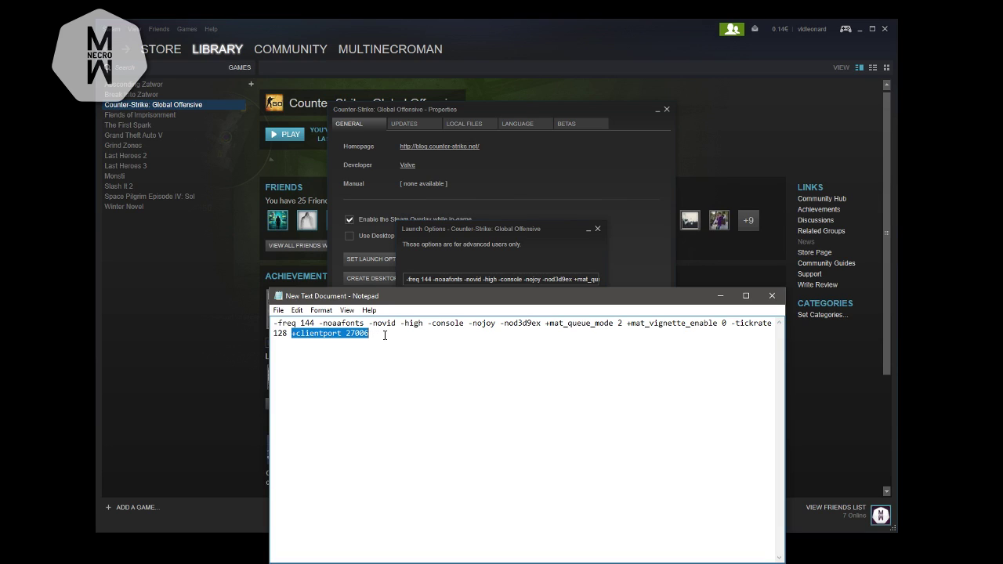
pyautogui.moveTo(381, 335); pyautogui.dragTo(339, 334)
pyautogui.click(339, 333)
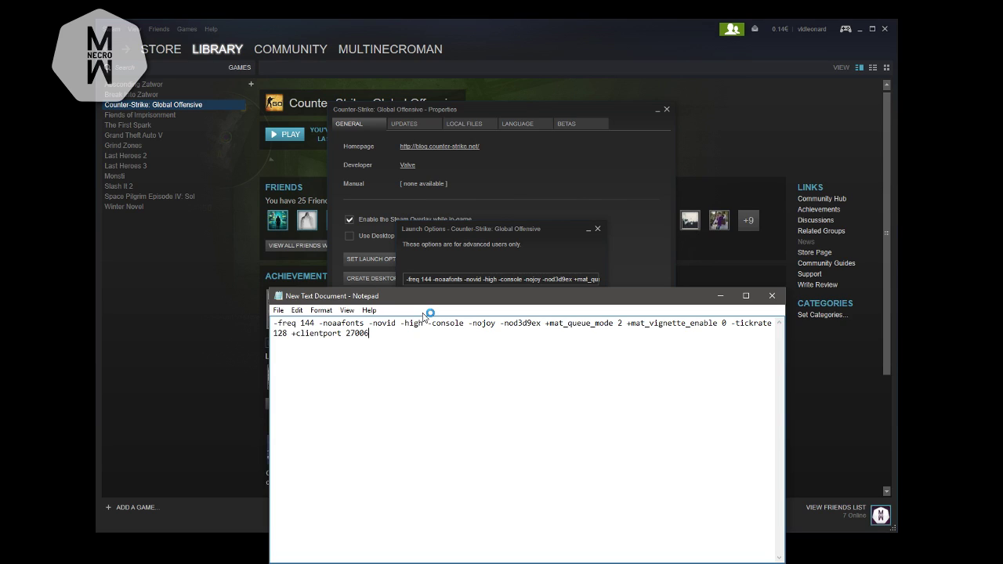
pyautogui.moveTo(338, 333); pyautogui.dragTo(395, 342)
pyautogui.click(397, 341)
pyautogui.write('-threads 8')
# Copy the full launch-option text, now ending in -threads 8, from Notepad
pyautogui.hotkey('ctrl', 'a')
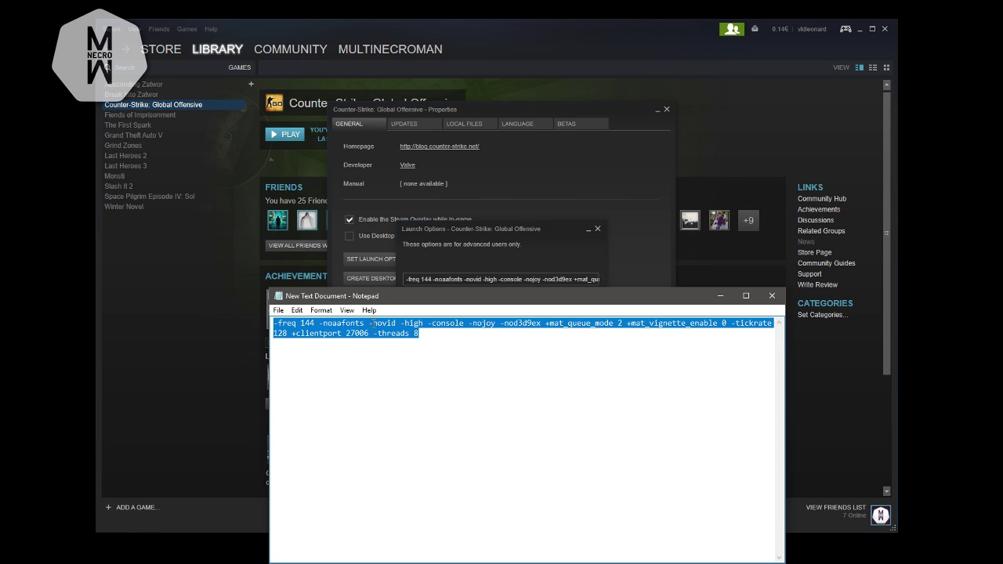
pyautogui.rightClick(375, 316)
pyautogui.click(417, 355)
pyautogui.click(467, 254)
pyautogui.click(310, 329)
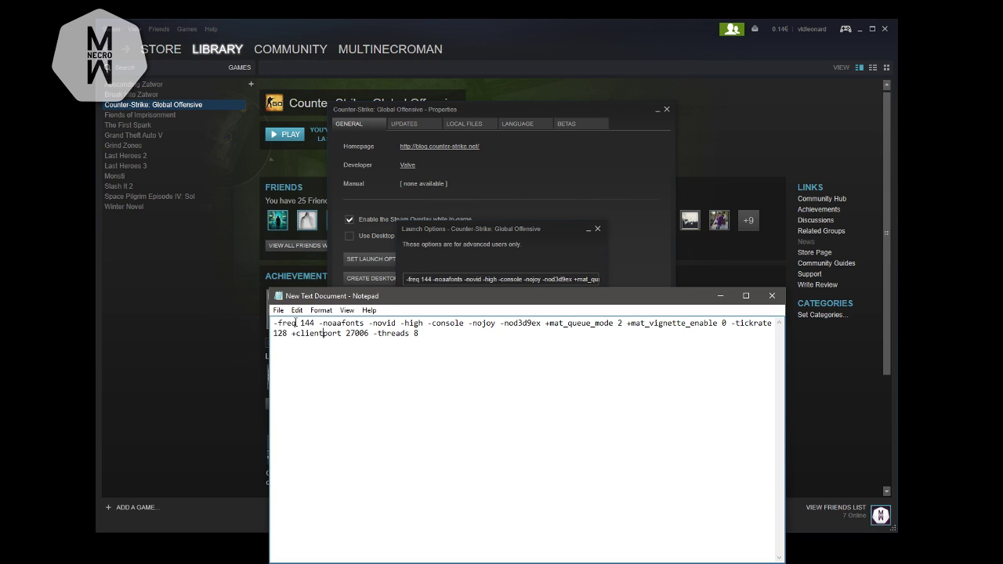
pyautogui.doubleClick(307, 327)
pyautogui.click(327, 328)
# Save the updated text as CS:GO's launch options, close Properties, and close Notepad unsaved
pyautogui.click(502, 243)
pyautogui.press('End')
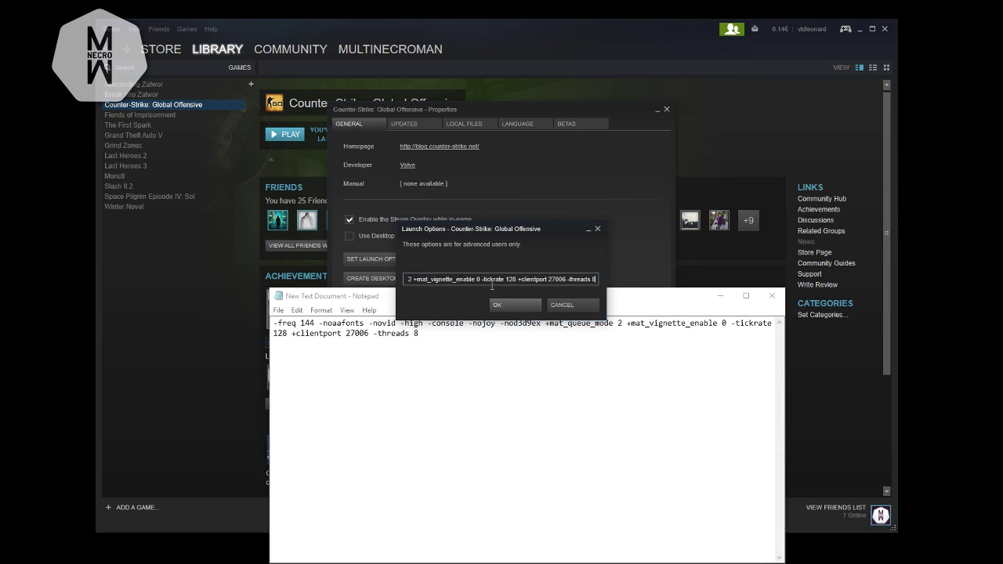
pyautogui.moveTo(598, 284); pyautogui.dragTo(369, 280)
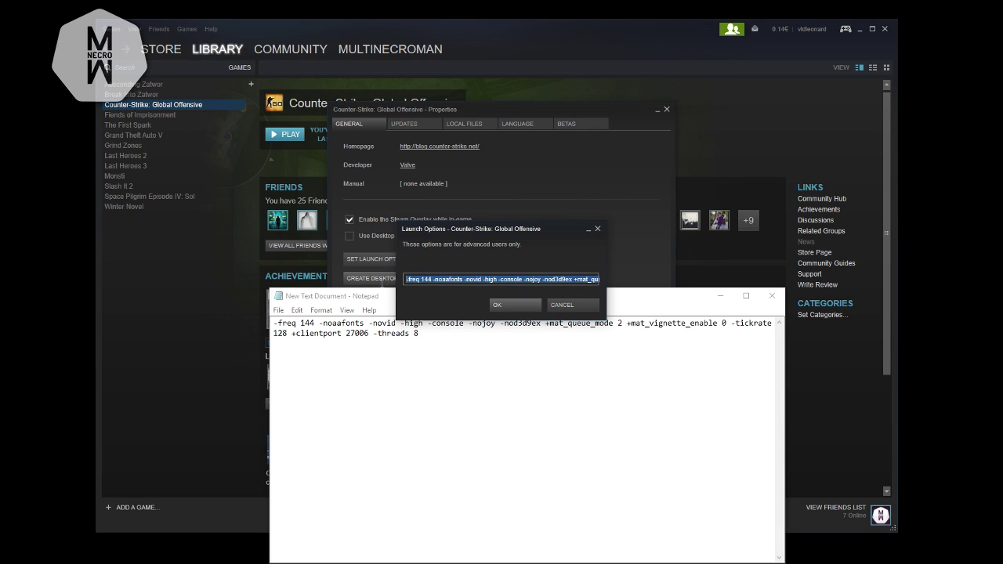
pyautogui.click(507, 304)
pyautogui.click(643, 426)
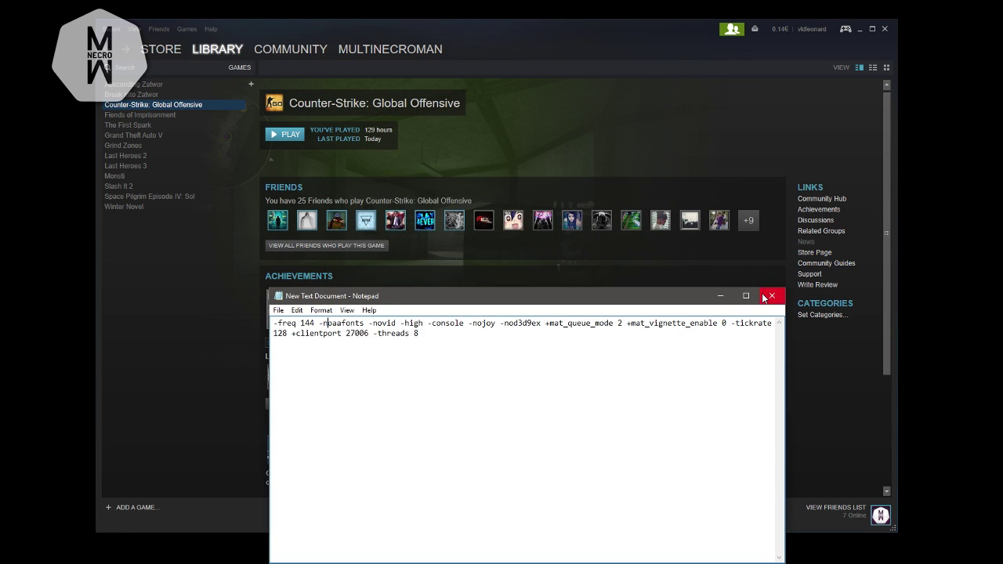
pyautogui.click(772, 296)
pyautogui.click(524, 289)
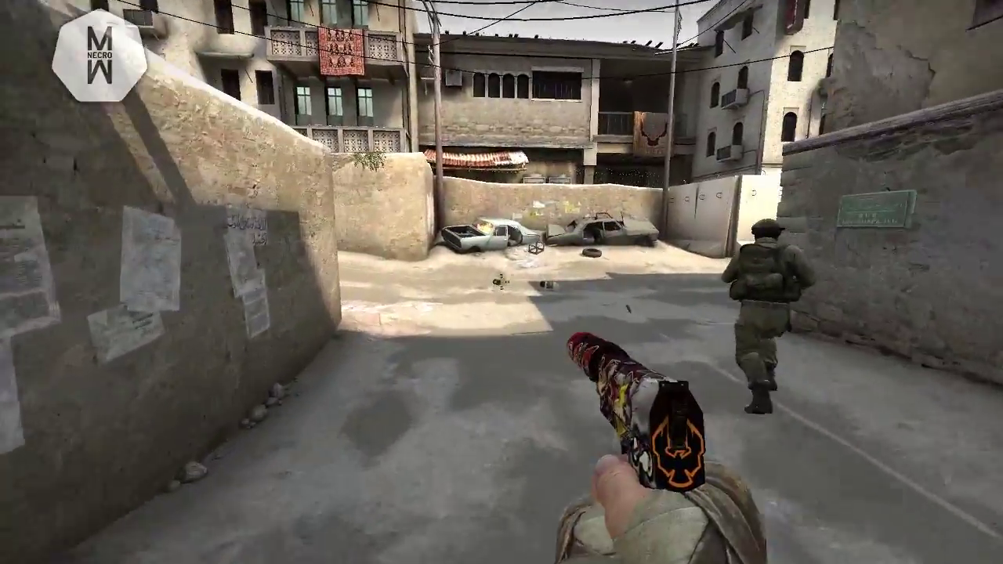
# Inspect the pistol and knife with F in the Dust2 match, then switch back to the pistol
pyautogui.press('f')
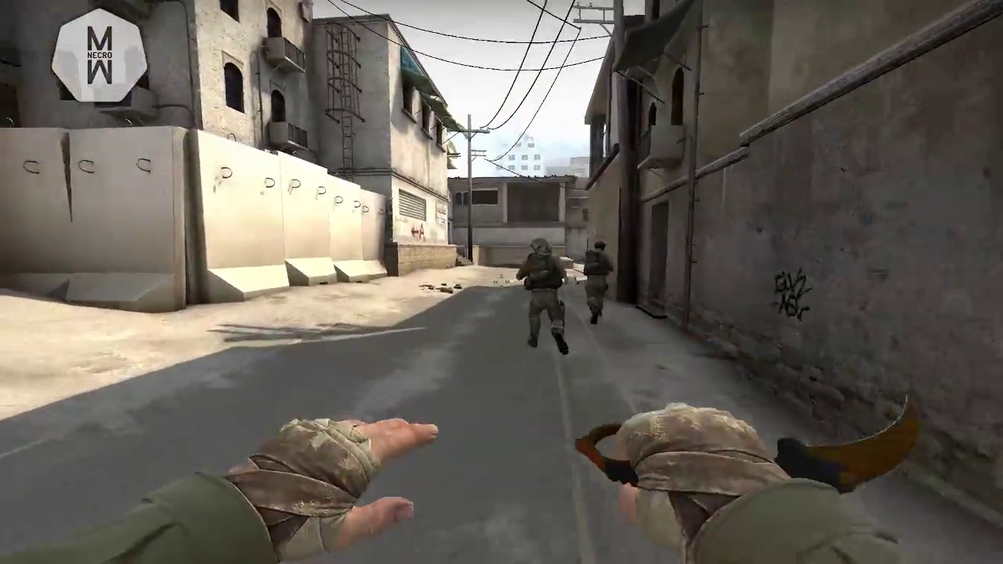
pyautogui.press('f')
pyautogui.press('2')
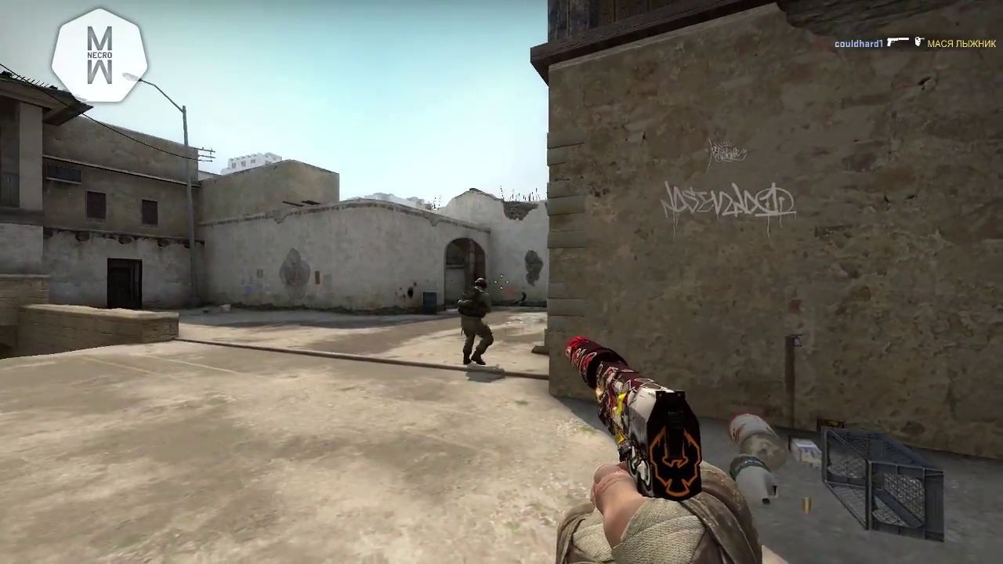
pyautogui.press('f')
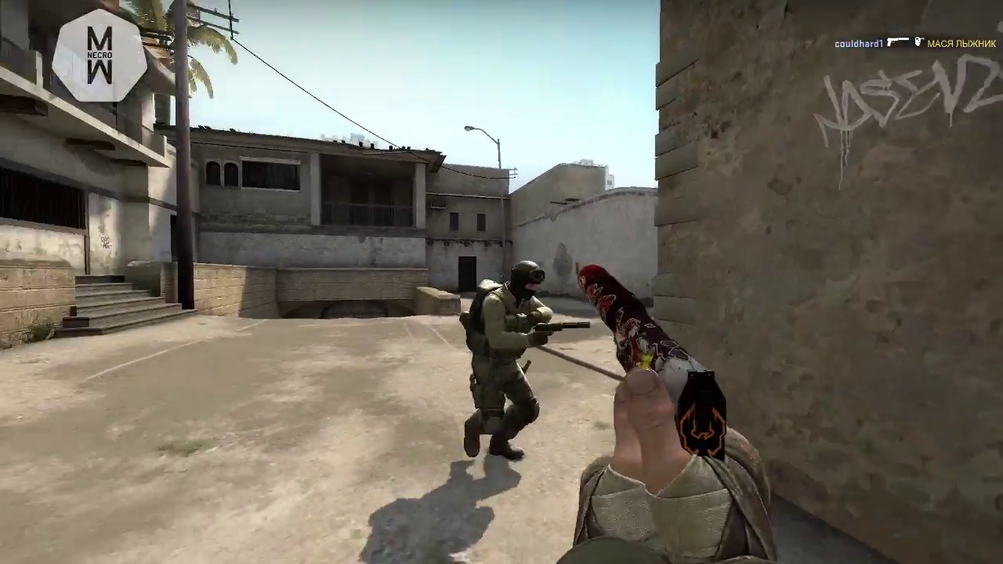